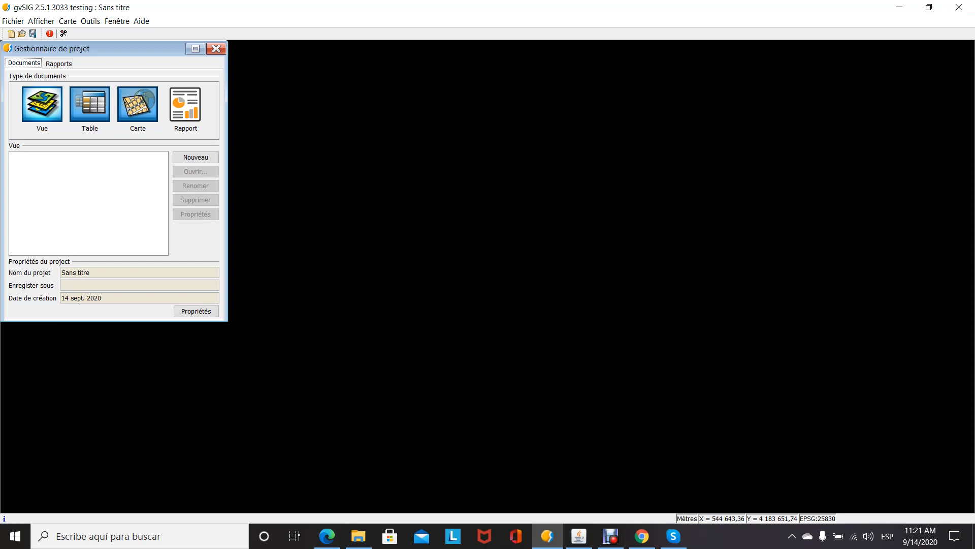
Create a new maximized view and set its projection to EPSG:25830 (ETRS89 / UTM zone 30N).
click(195, 157)
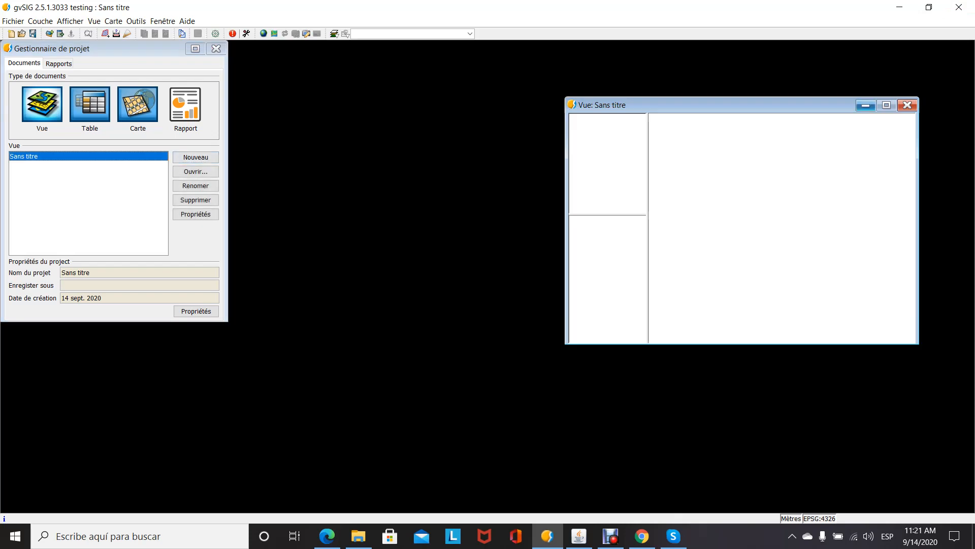
click(887, 105)
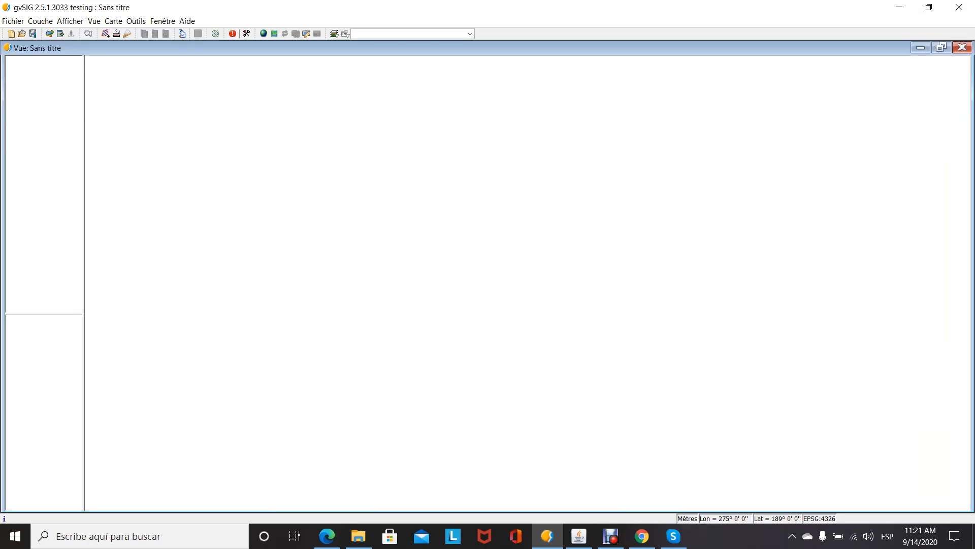
click(70, 21)
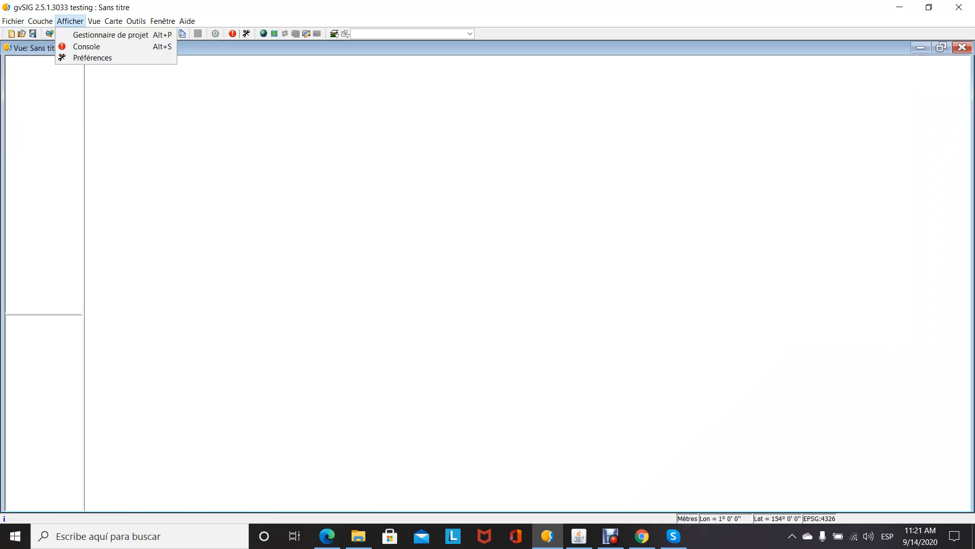
mouse_move(94, 21)
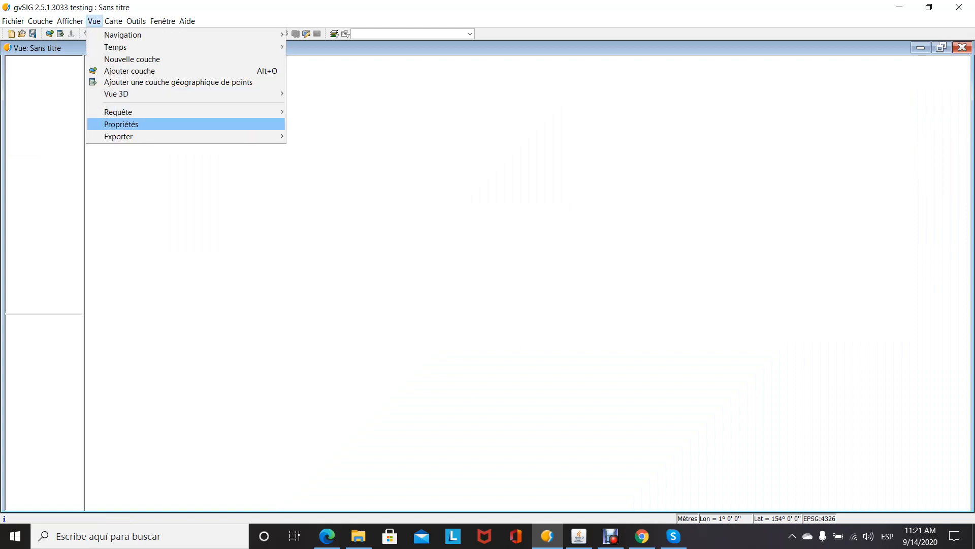
click(116, 124)
click(227, 188)
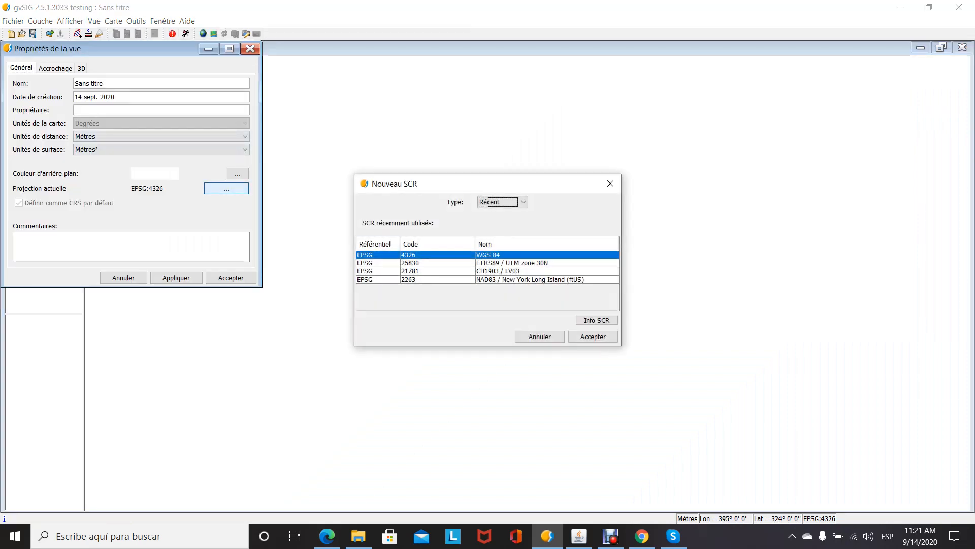
click(410, 262)
click(593, 336)
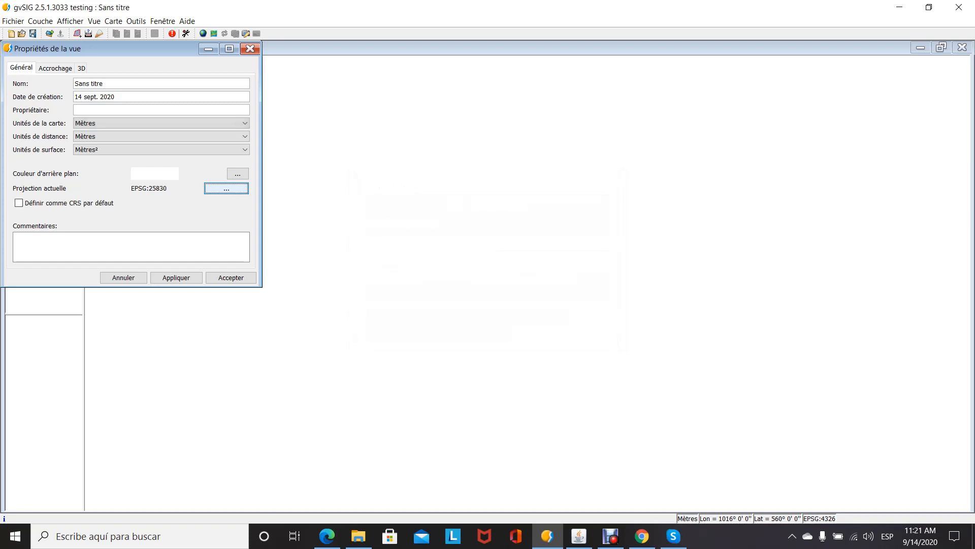
click(176, 277)
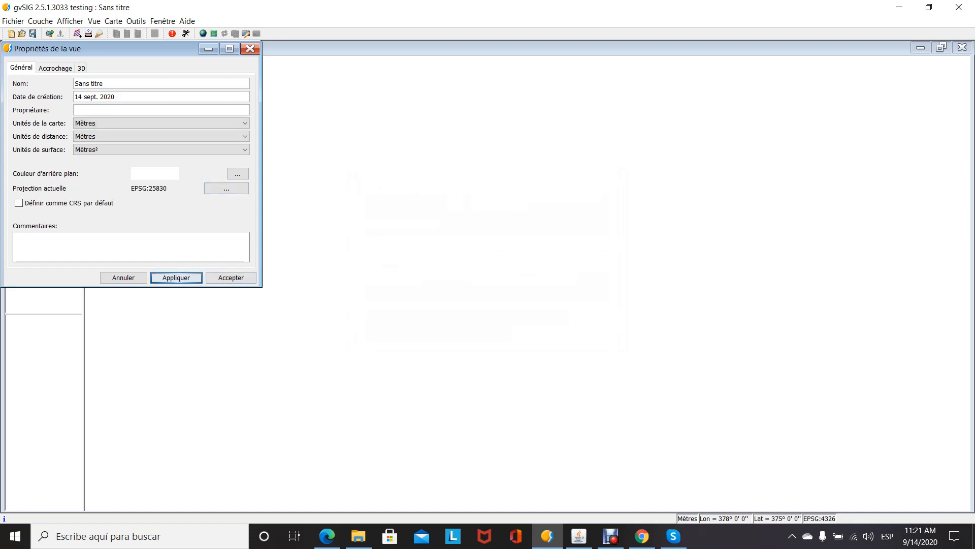
click(232, 277)
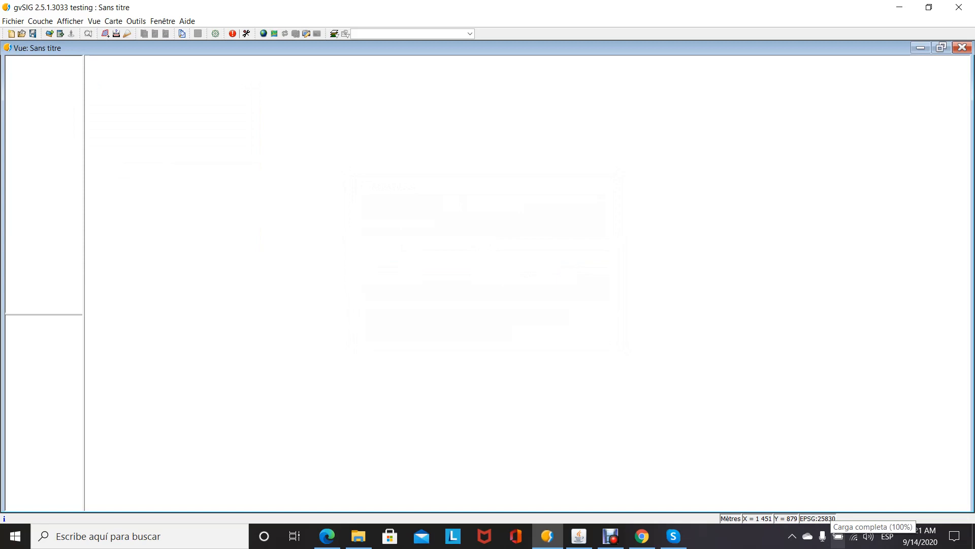
click(49, 33)
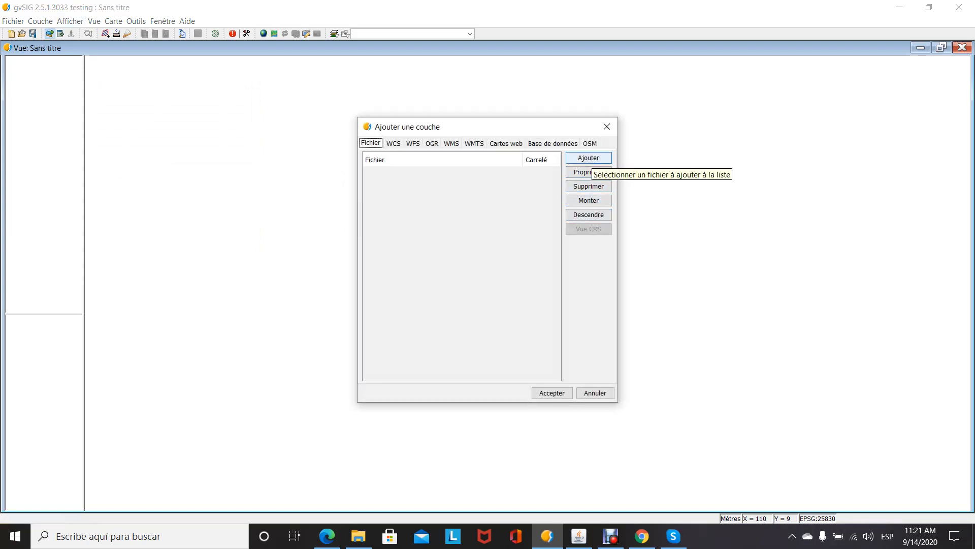
click(451, 144)
key(Return)
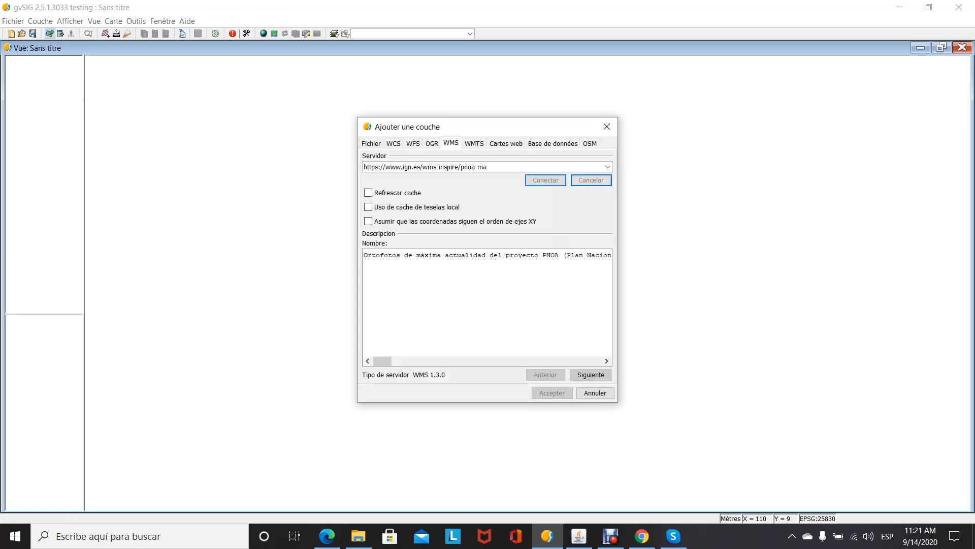
key(Return)
key(Return)
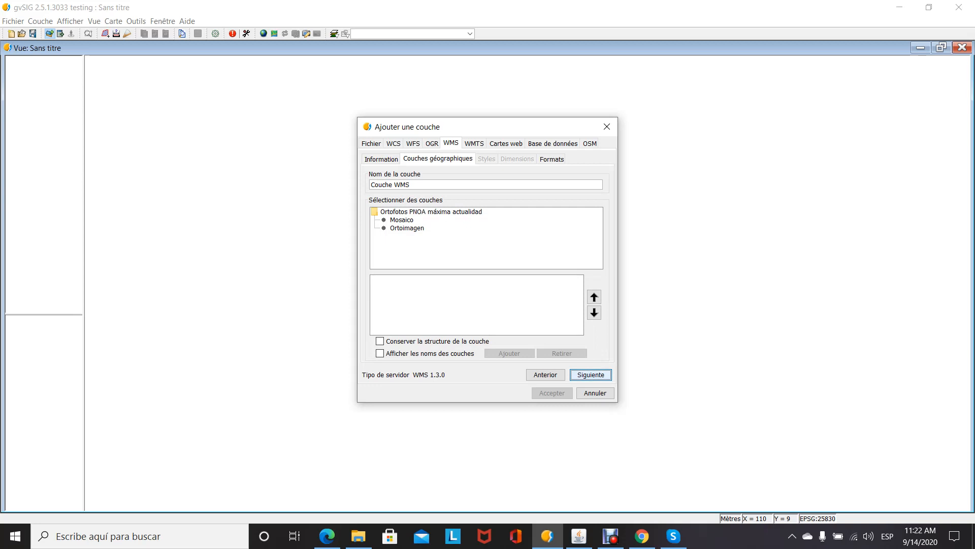
double_click(407, 228)
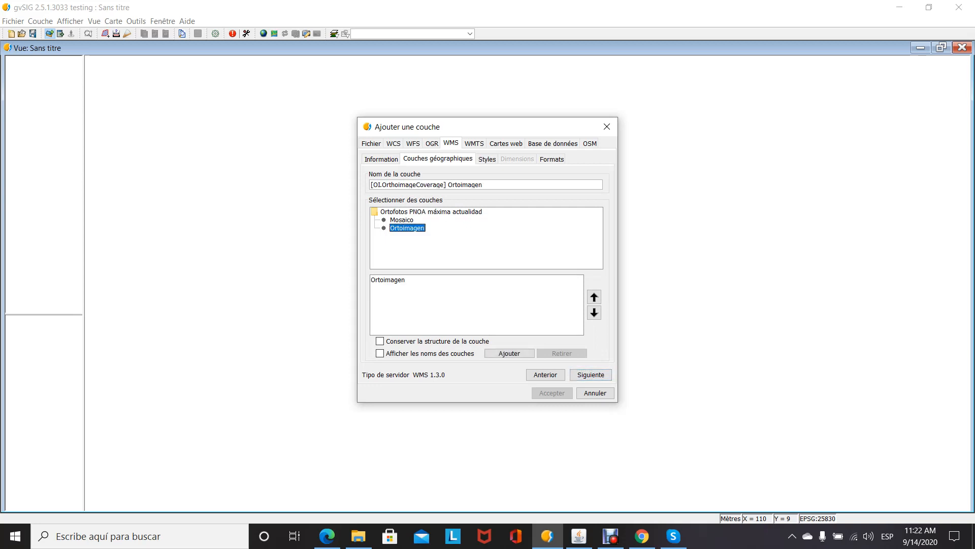
key(Return)
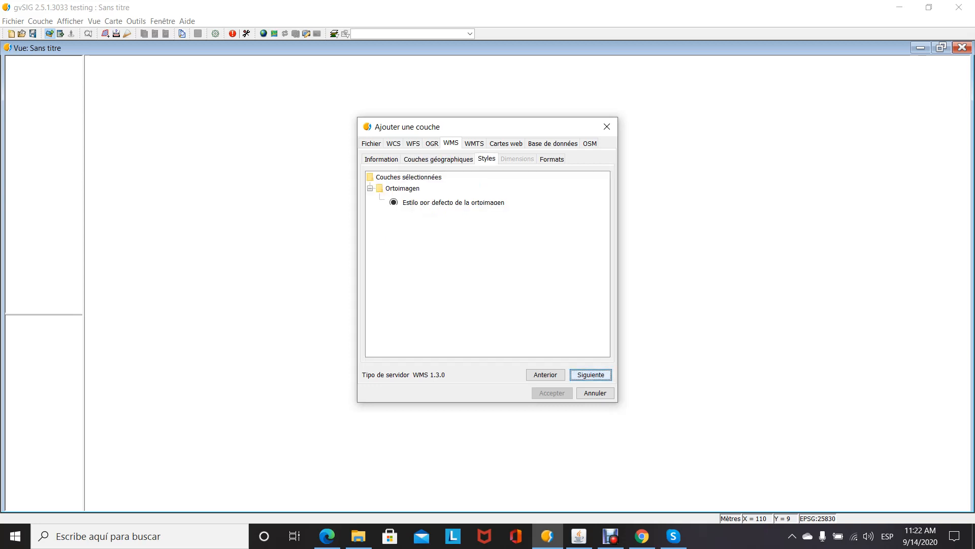
key(Return)
Add the WMS layer with format image/png, SRS EPSG:25830 and text/plain as the information format.
click(384, 188)
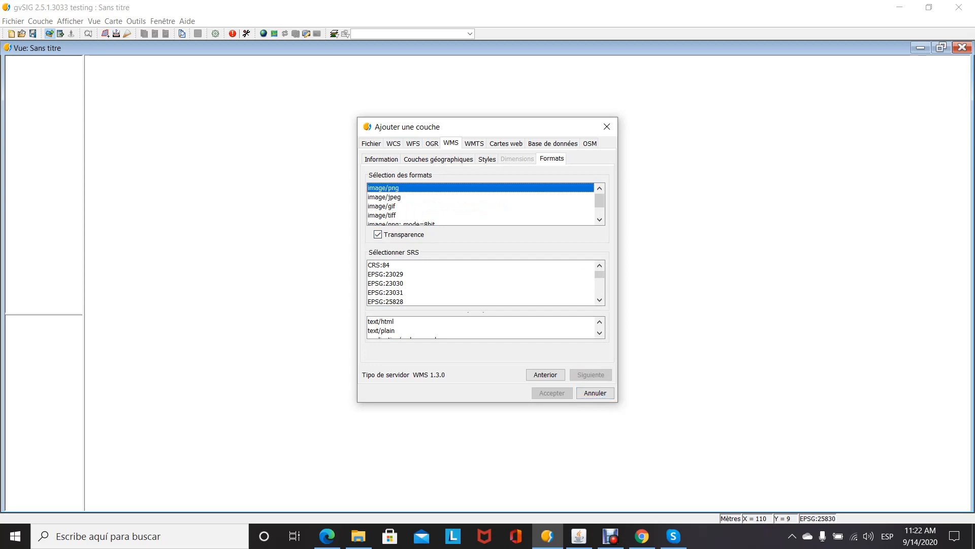
click(600, 300)
click(599, 300)
click(480, 301)
click(480, 330)
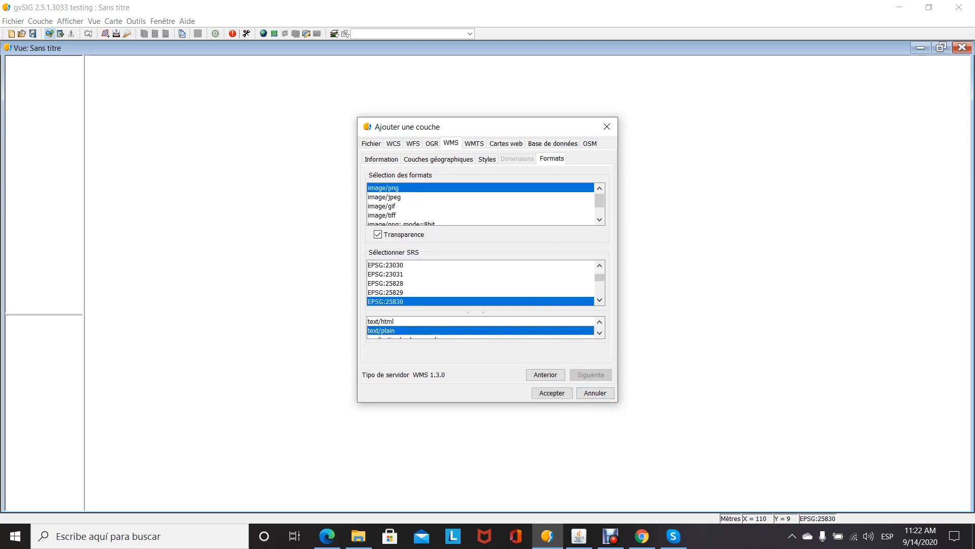
click(553, 393)
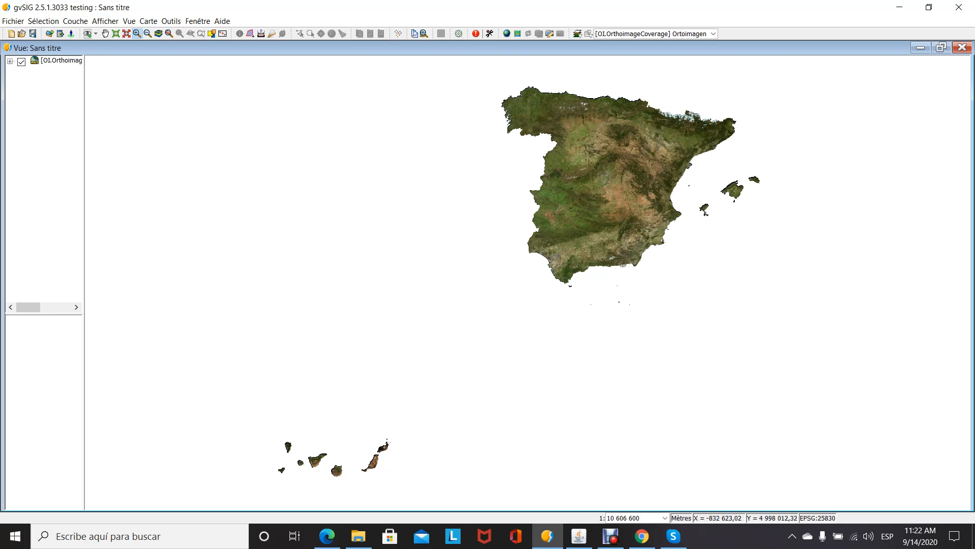
Centre the view on the point at X 516000 and zoom in on the archaeological site around the red marker.
click(223, 34)
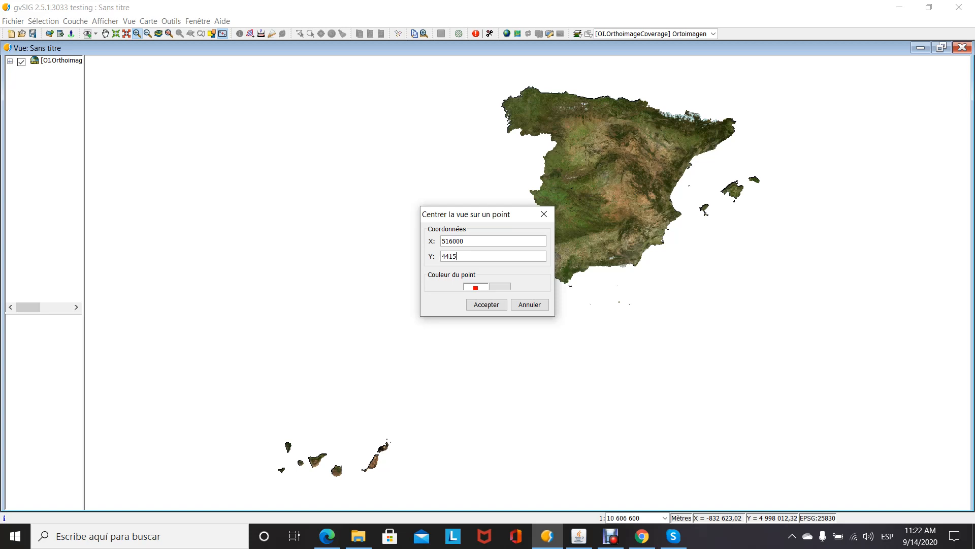
key(Return)
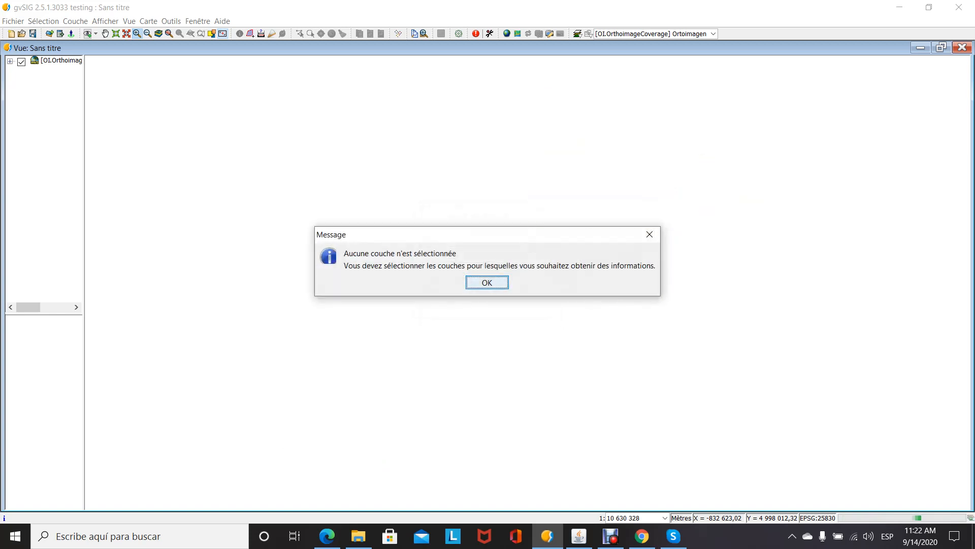
key(Return)
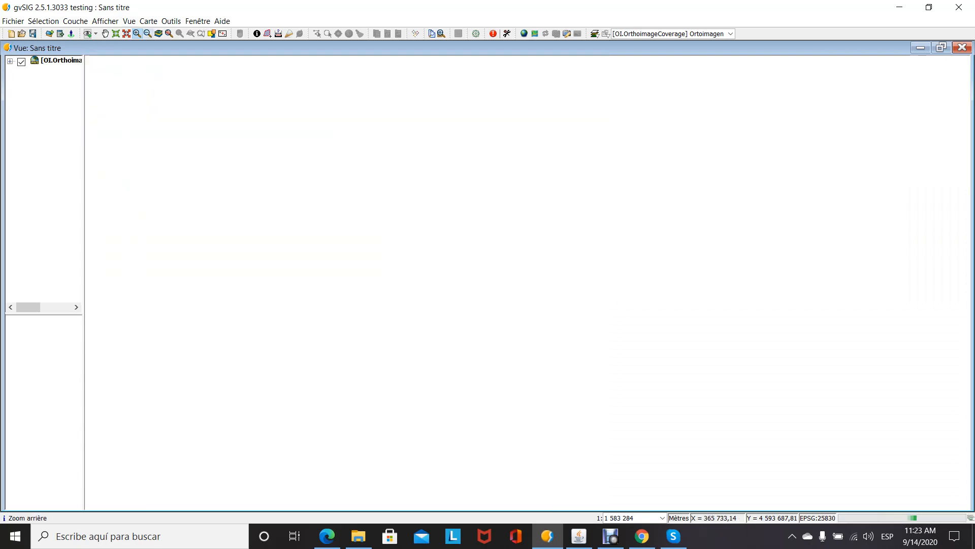
click(147, 34)
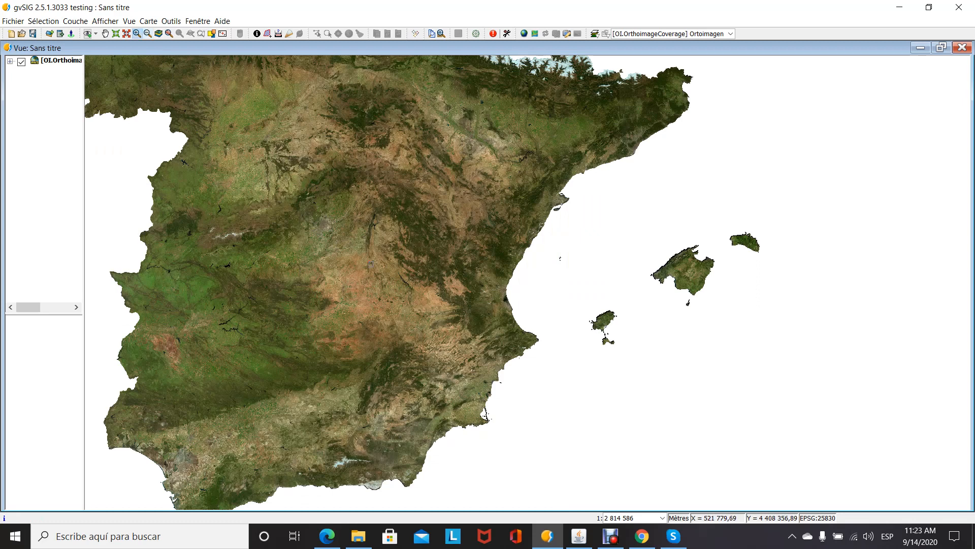
drag(371, 264, 382, 271)
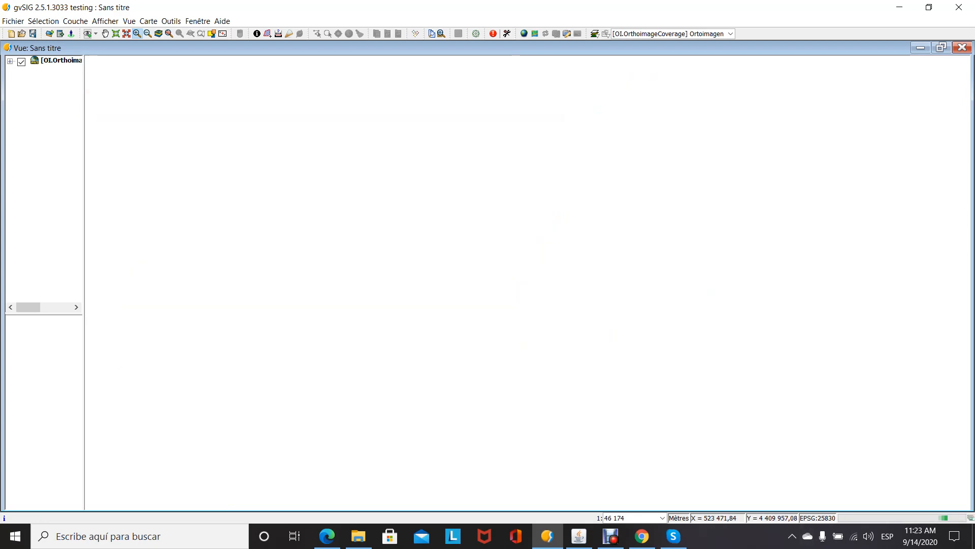
scroll(345, 283, down, 3)
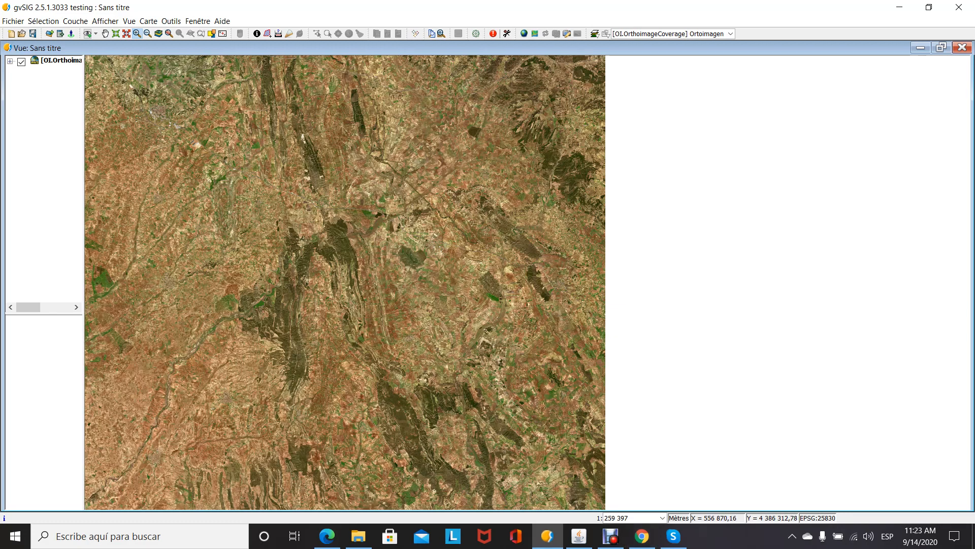
scroll(528, 282, down, 5)
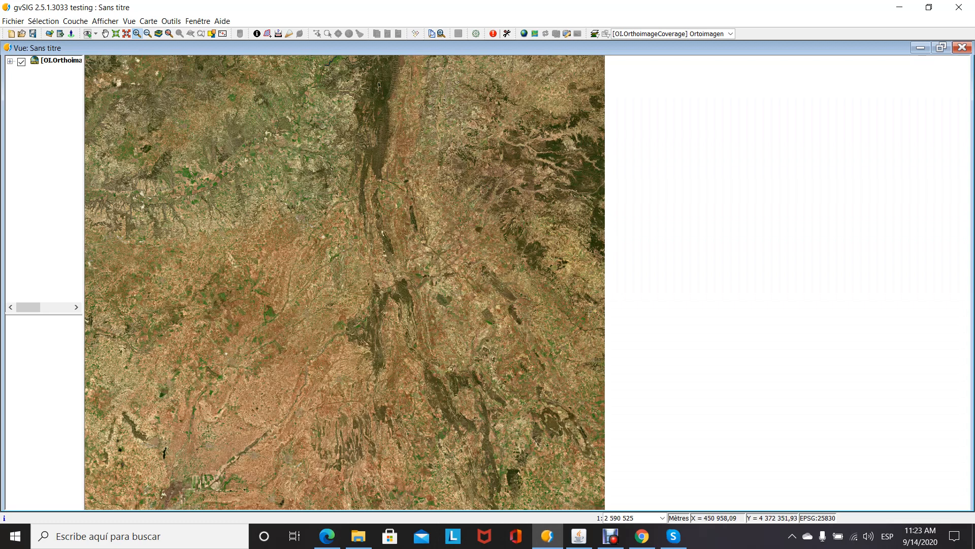
scroll(346, 282, down, 3)
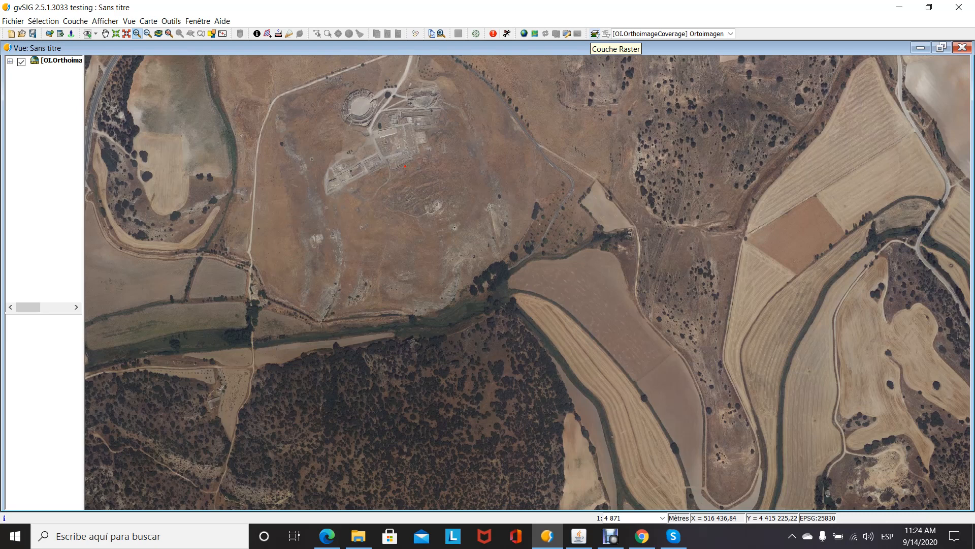
Start the georeferencing geographic transformation with reference cartography, using the Sans titre view as reference.
click(594, 34)
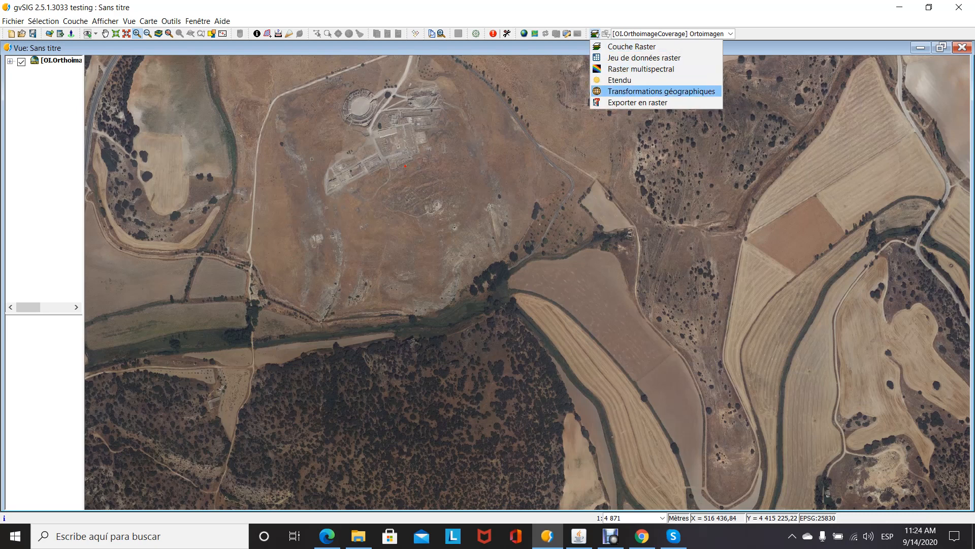
click(660, 91)
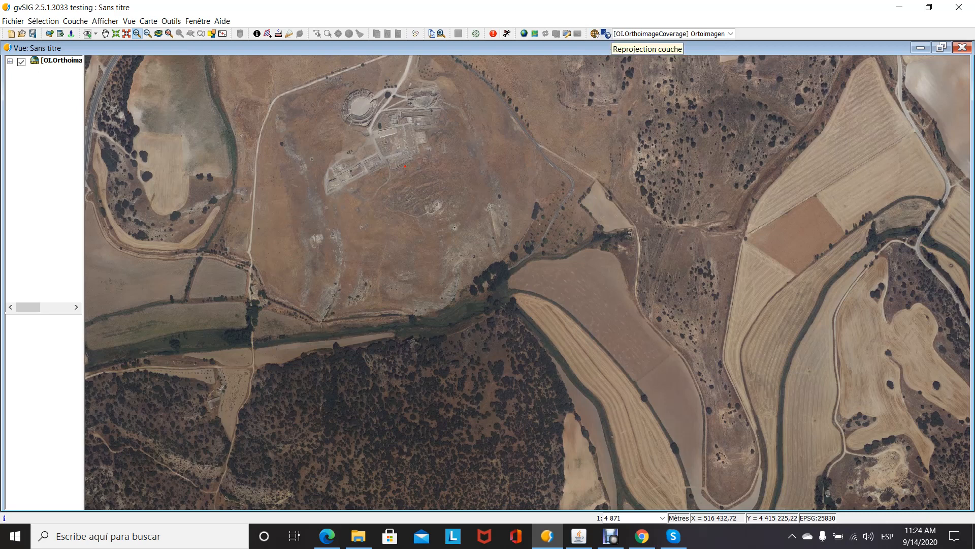
click(606, 34)
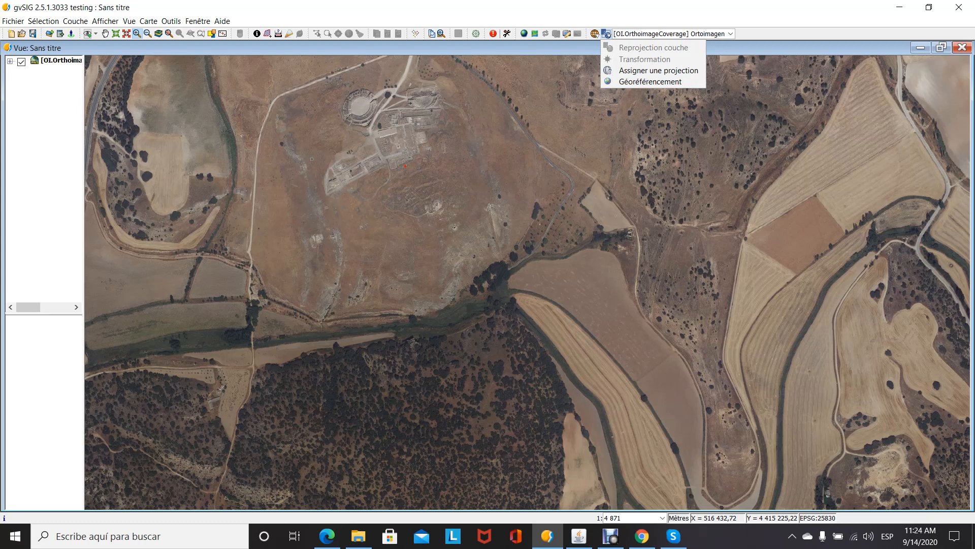
click(607, 34)
click(607, 34)
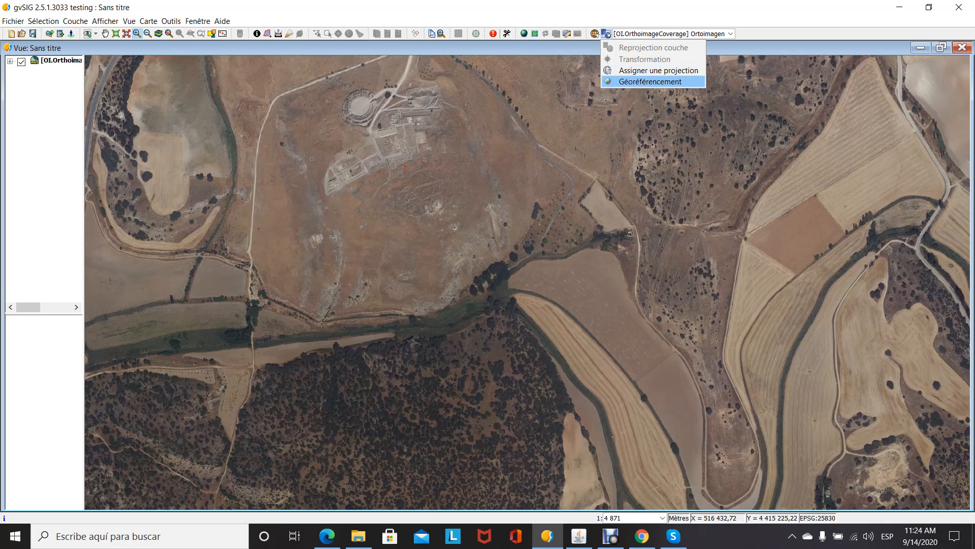
click(650, 81)
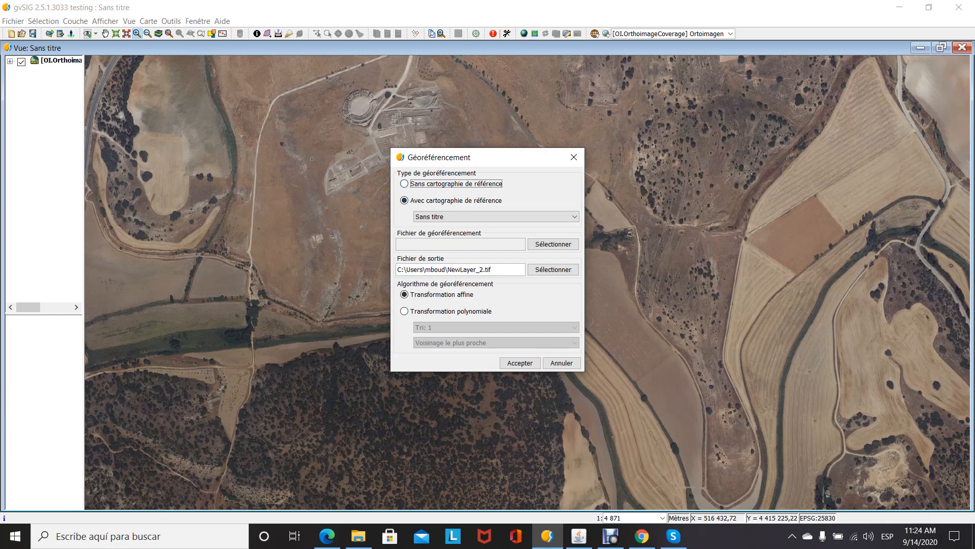
click(497, 217)
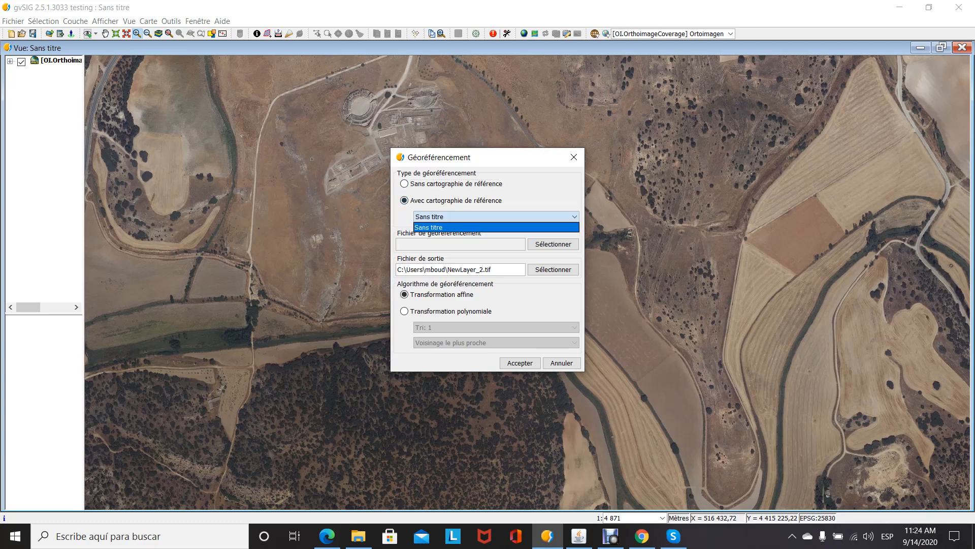
click(496, 227)
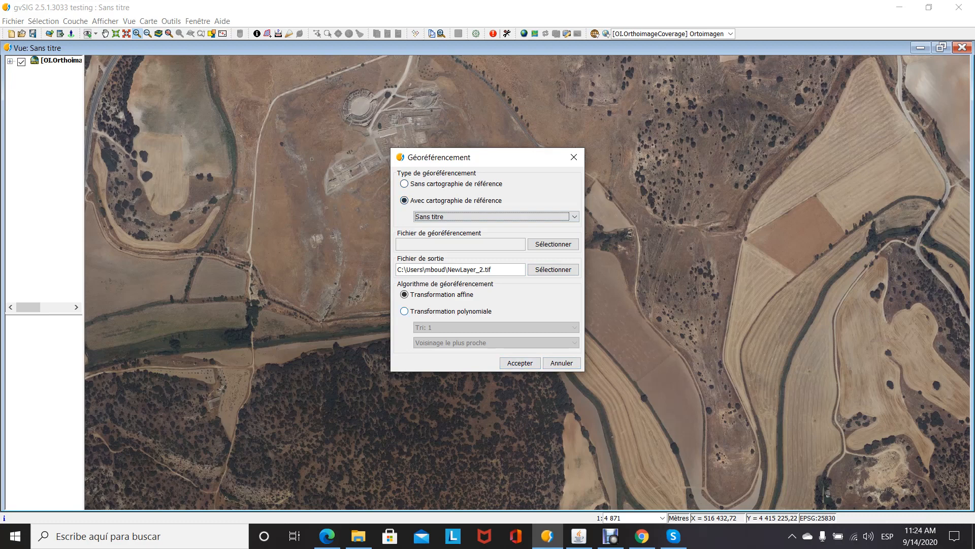
Choose segobriga_plano.jpg from the Segobriga folder as the image to georeference and start with the affine transformation.
click(553, 243)
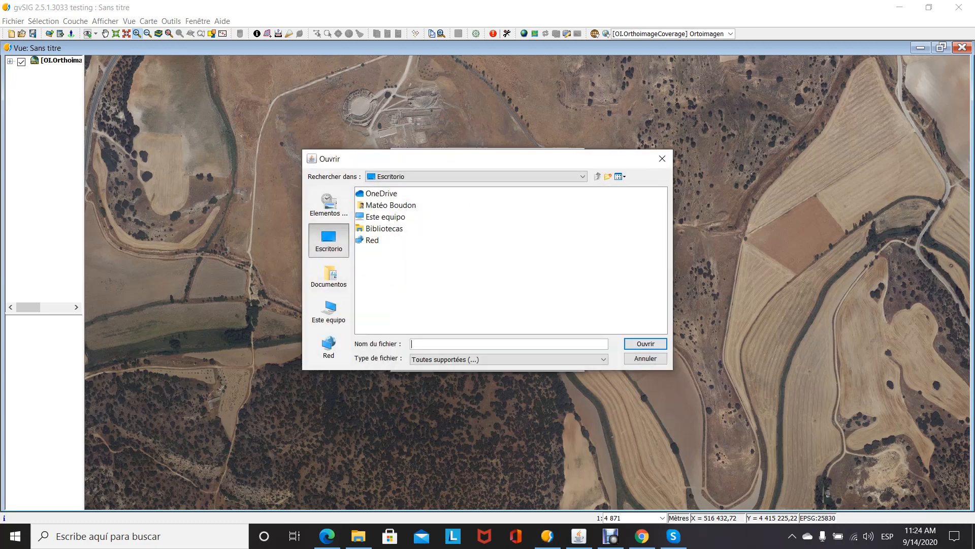
click(329, 311)
double_click(383, 193)
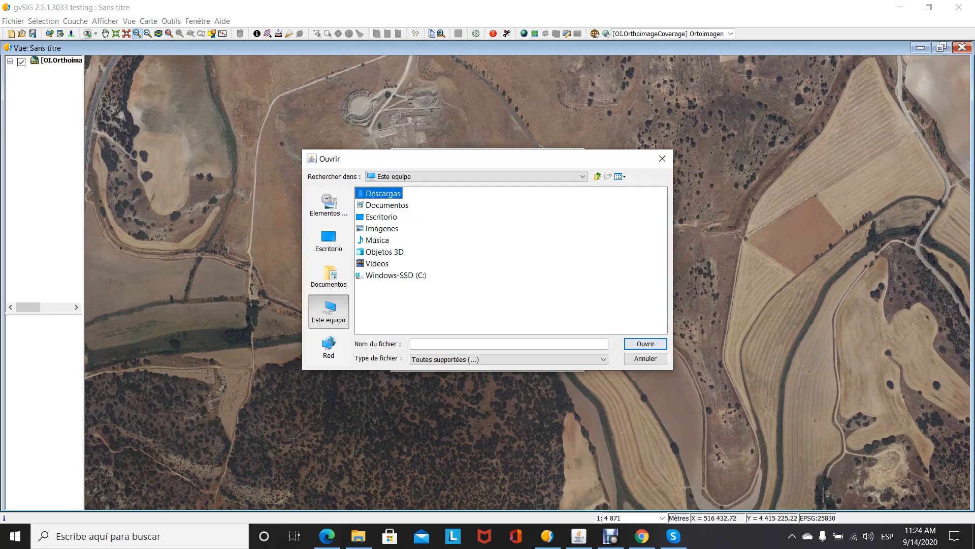
click(397, 194)
double_click(399, 194)
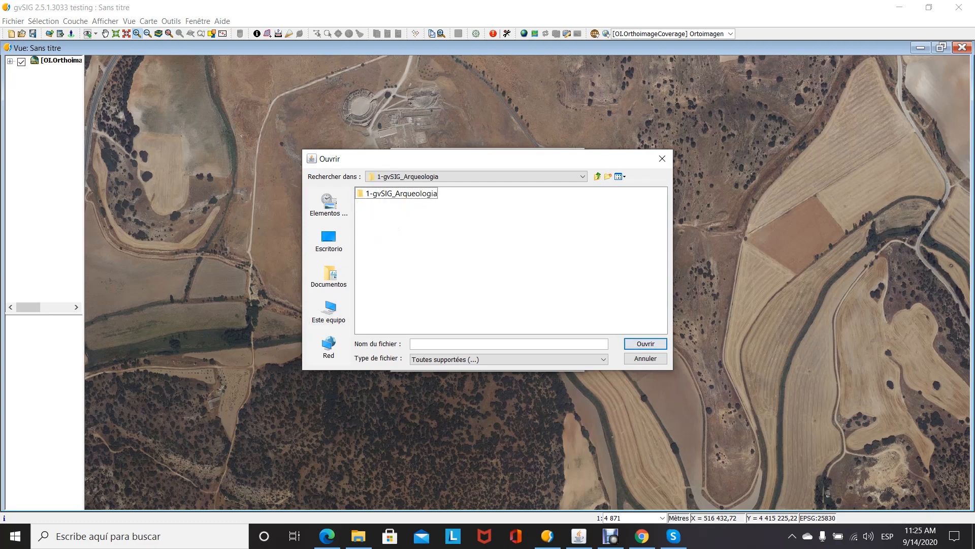
double_click(399, 193)
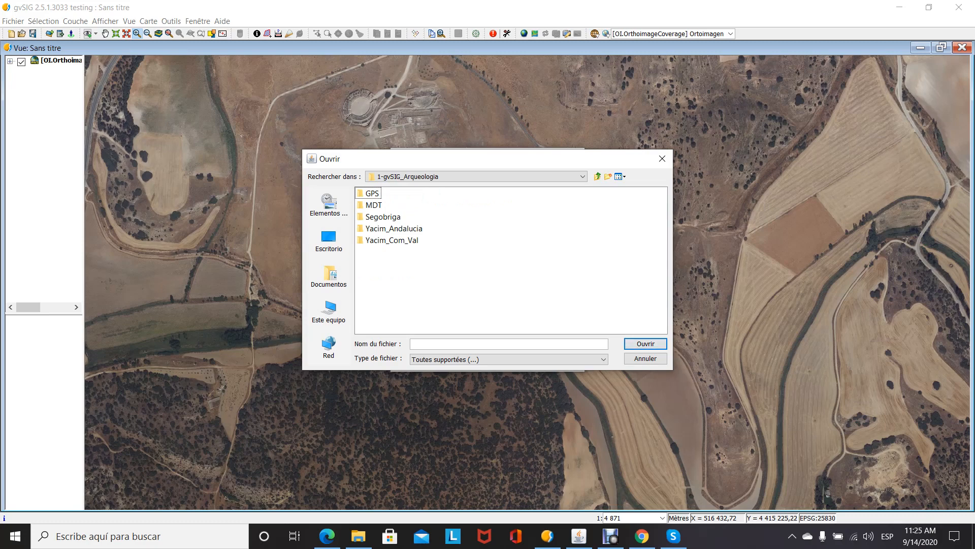
double_click(383, 216)
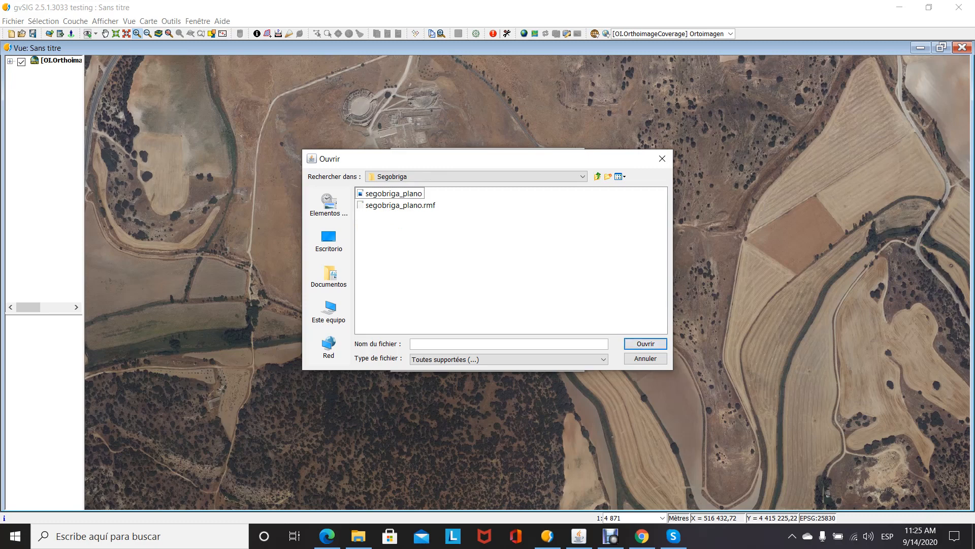
double_click(394, 194)
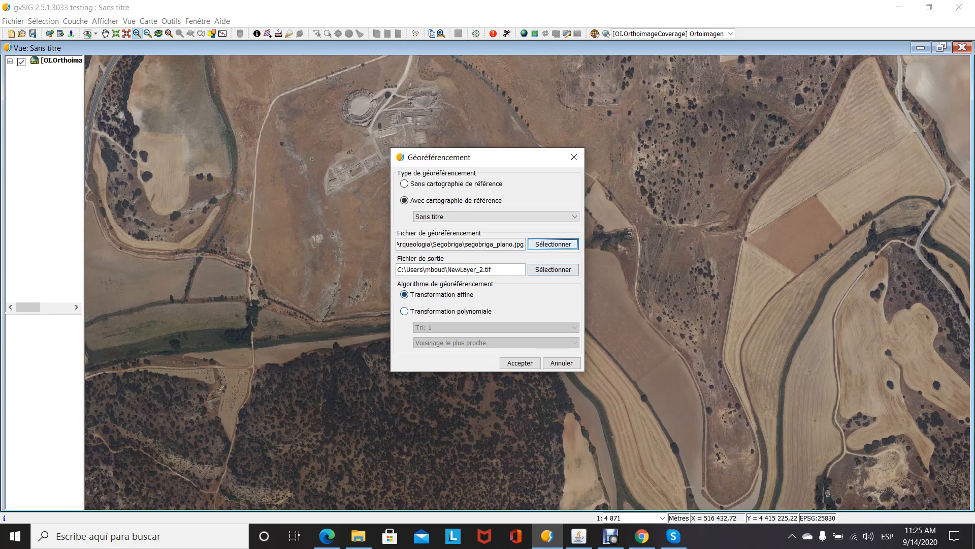
click(520, 362)
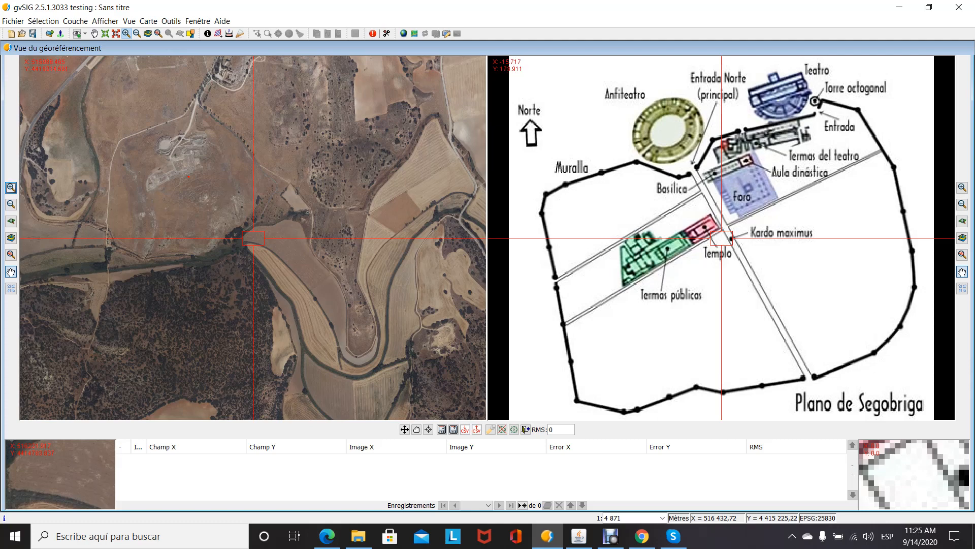
Add a first control point at the northeast inner edge of the amphitheatre's arena in both the orthophoto and the plan.
scroll(253, 237, up, 1)
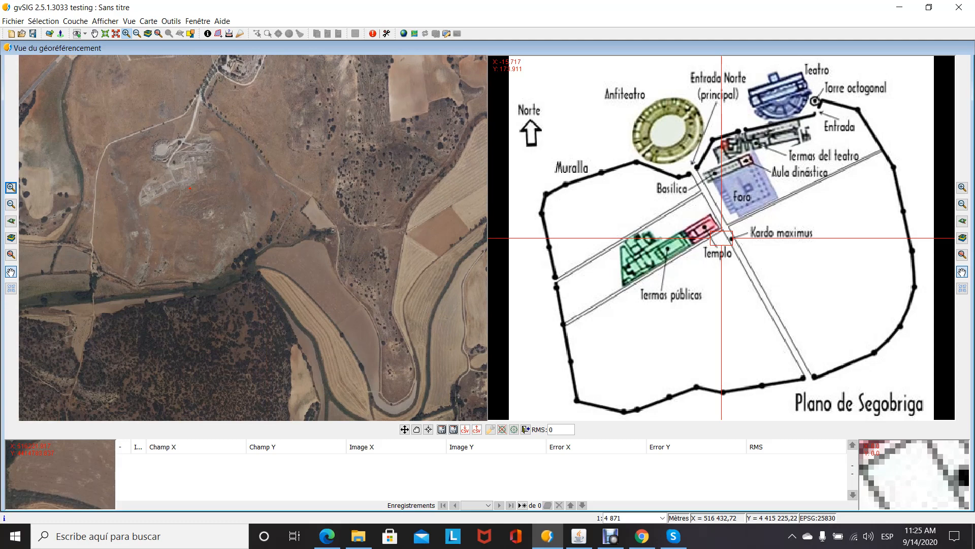
scroll(204, 130, up, 2)
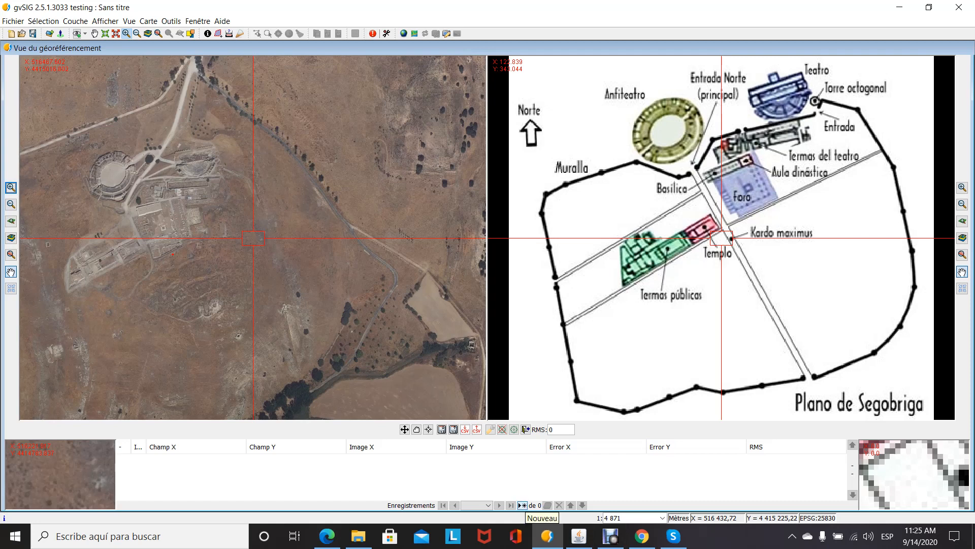
click(523, 505)
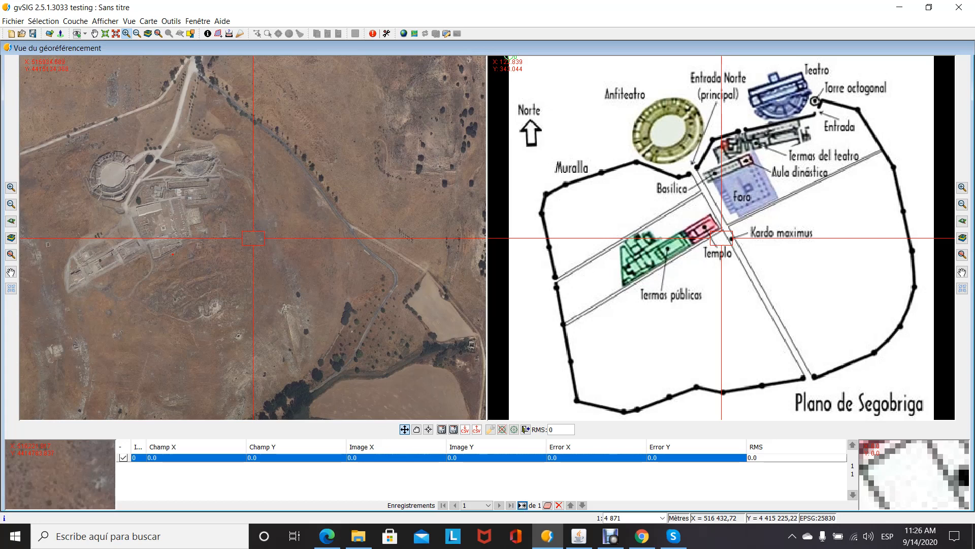
click(124, 167)
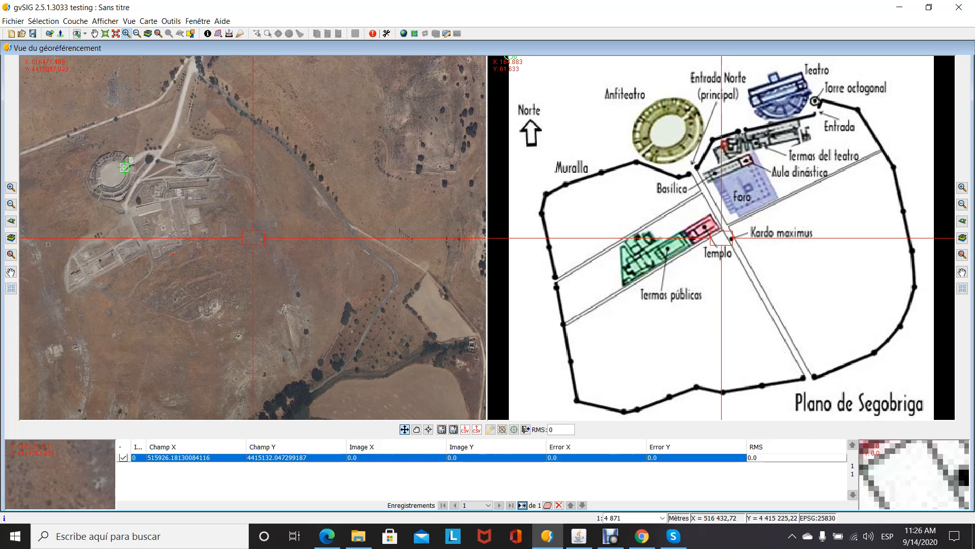
click(684, 121)
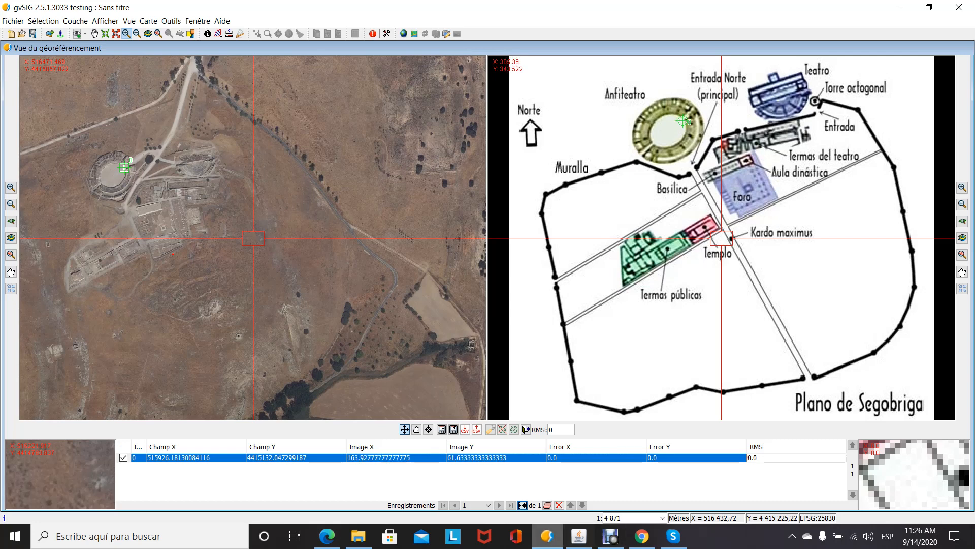
Add a second control point at the southwest corner of the Termas públicas in both the plan and the orthophoto.
mouse_move(673, 536)
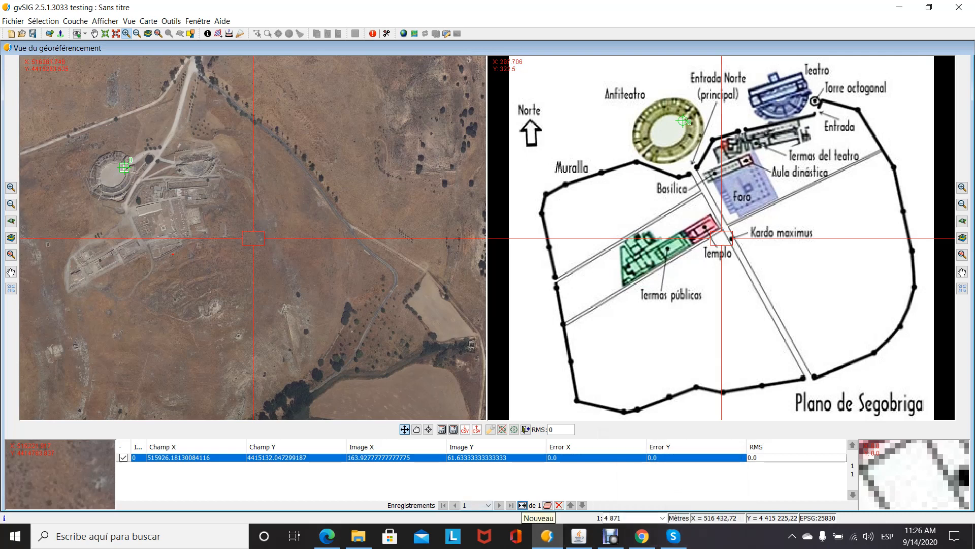
click(523, 505)
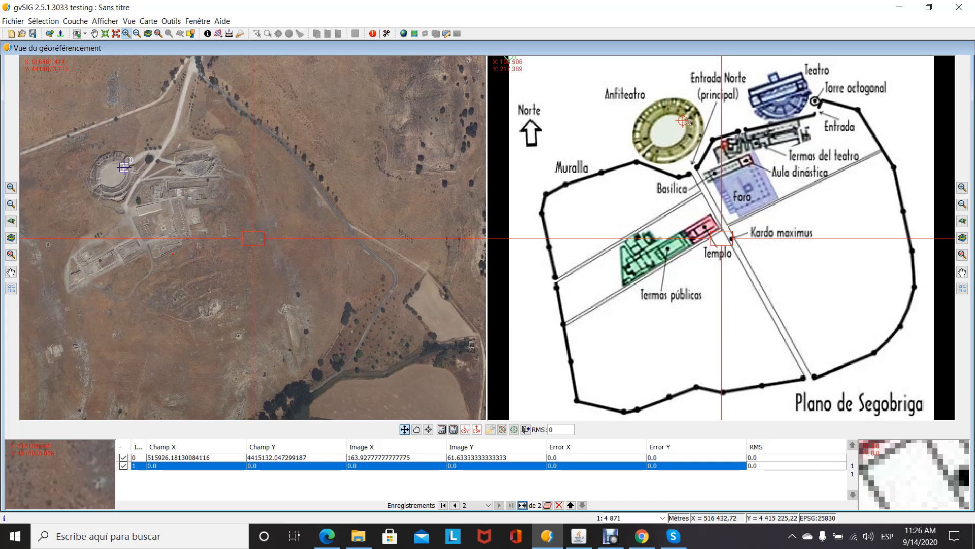
click(621, 286)
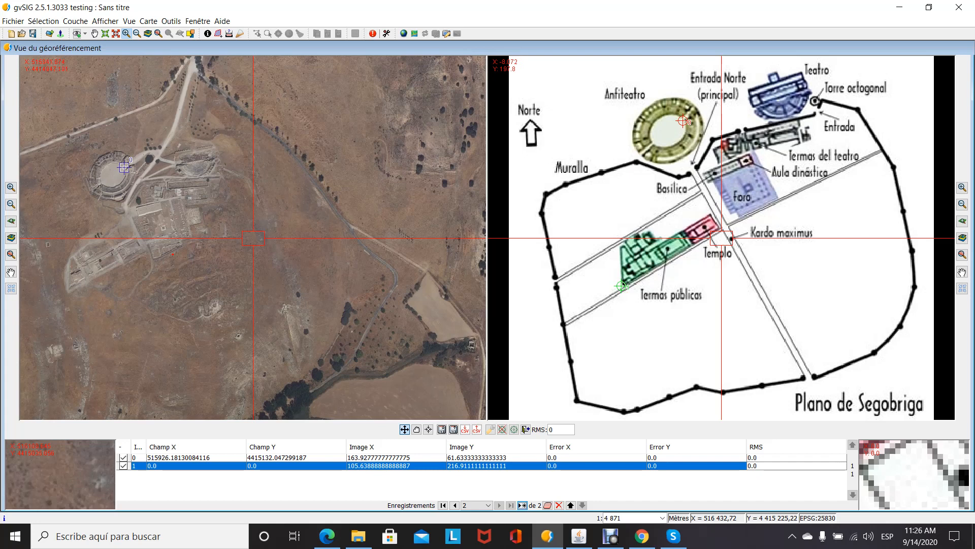
click(69, 288)
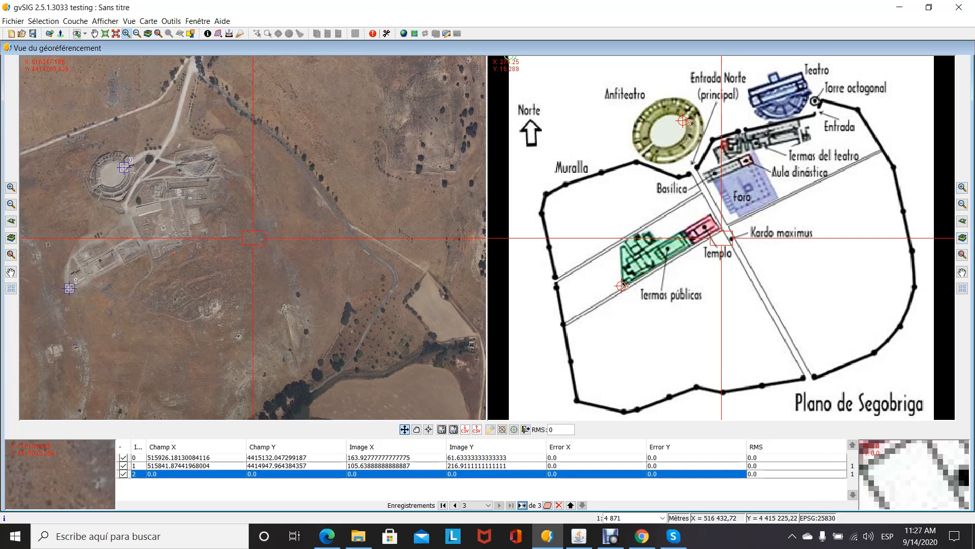
Place the third control point at the theatre's northeast corner in plan and orthophoto, and append an empty fourth record.
click(802, 72)
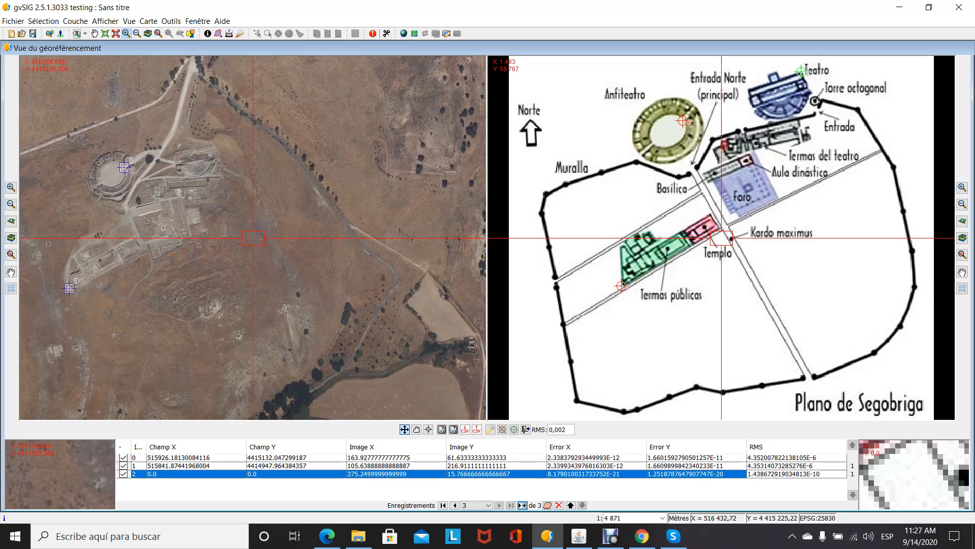
click(212, 146)
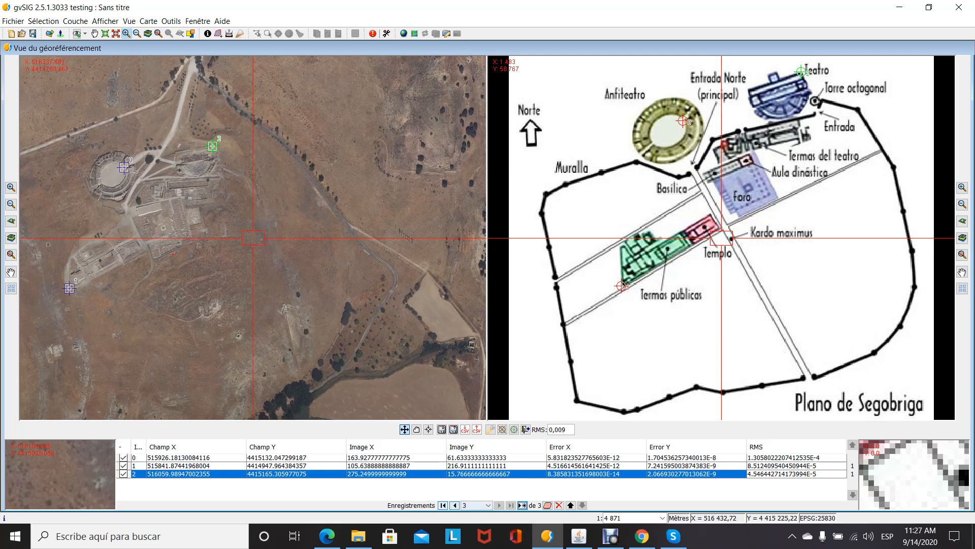
click(522, 504)
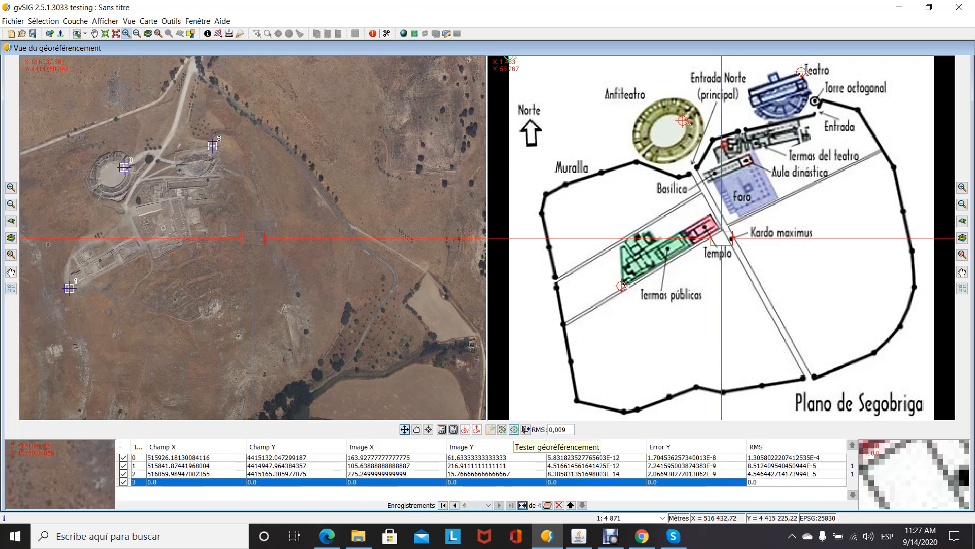
Test the georeferencing with the recommended pixel size.
click(514, 429)
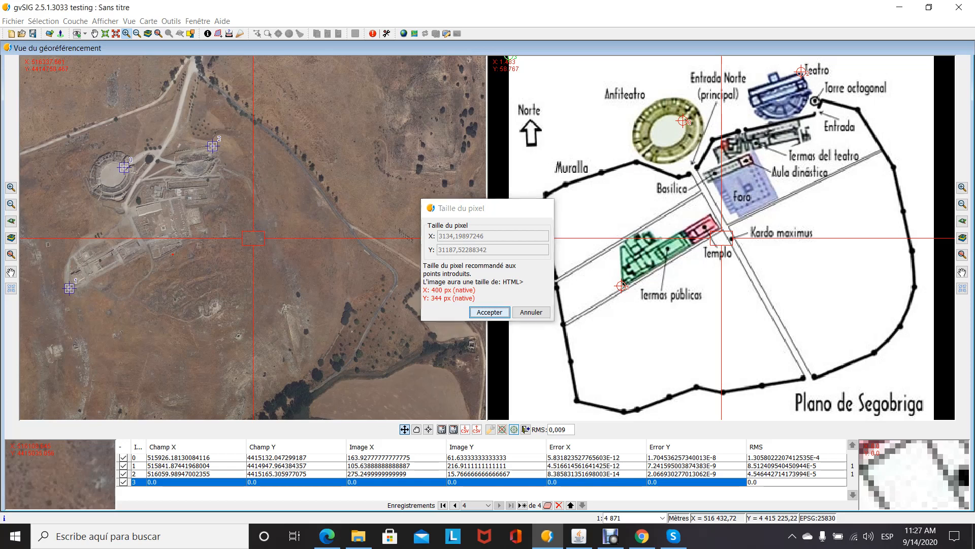
key(Return)
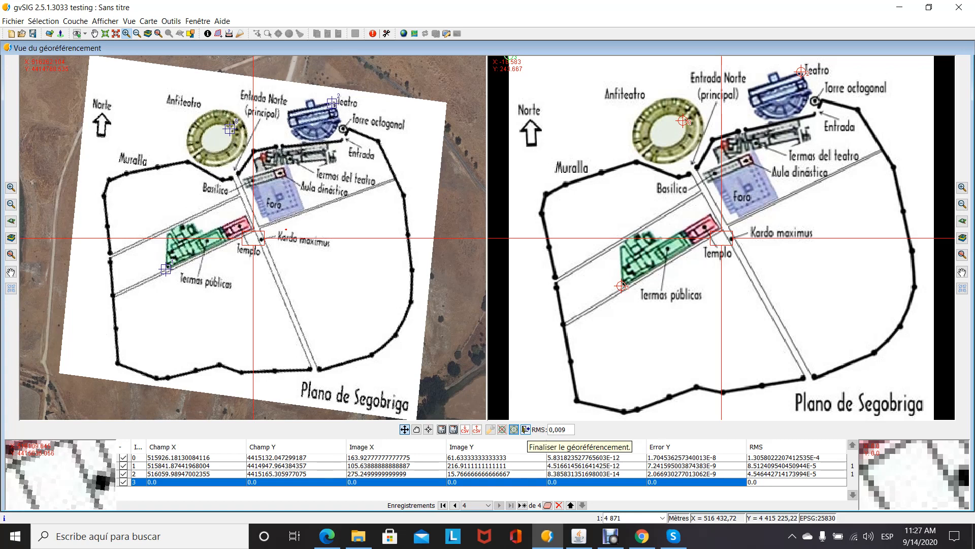
Finish the georeferencing, saving the new transformation as the raster's default and adding the result to the view.
click(526, 429)
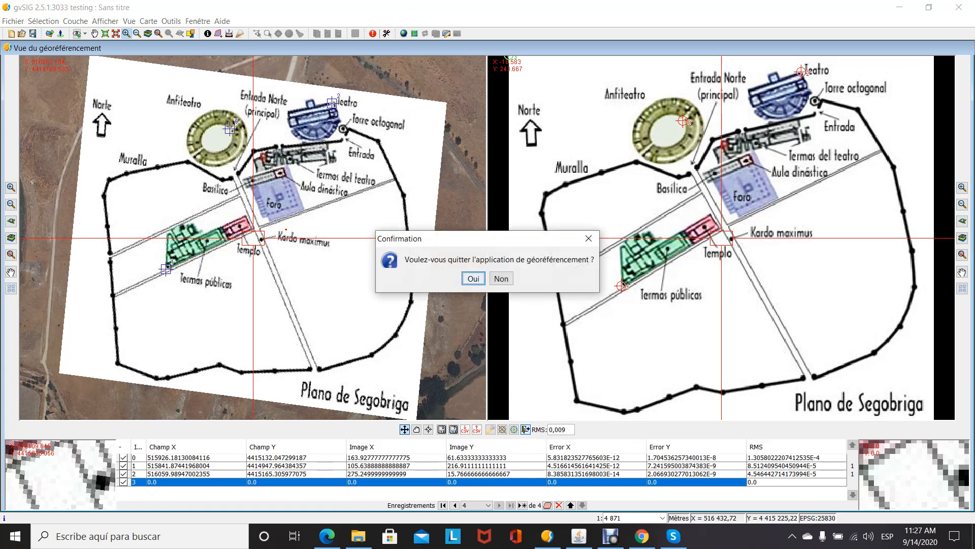
key(Return)
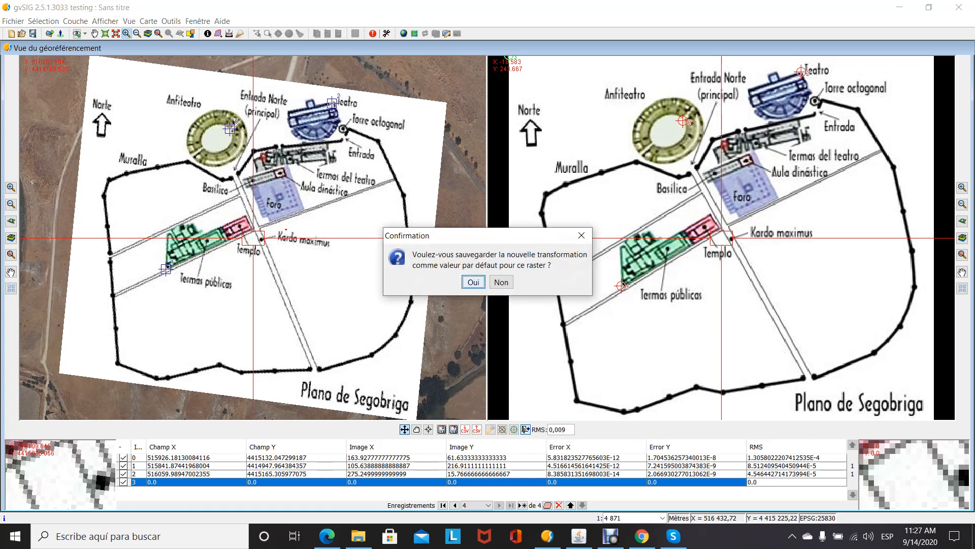
key(Return)
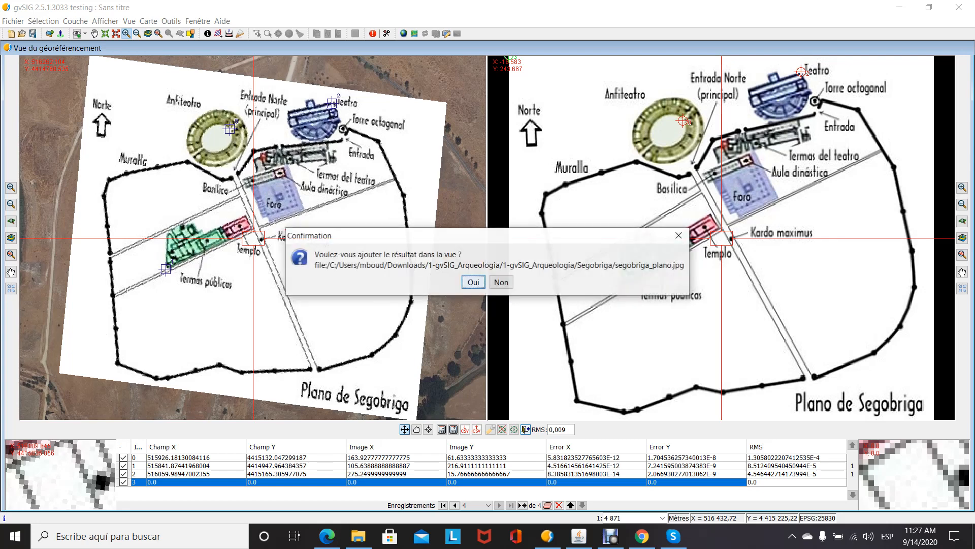
key(Return)
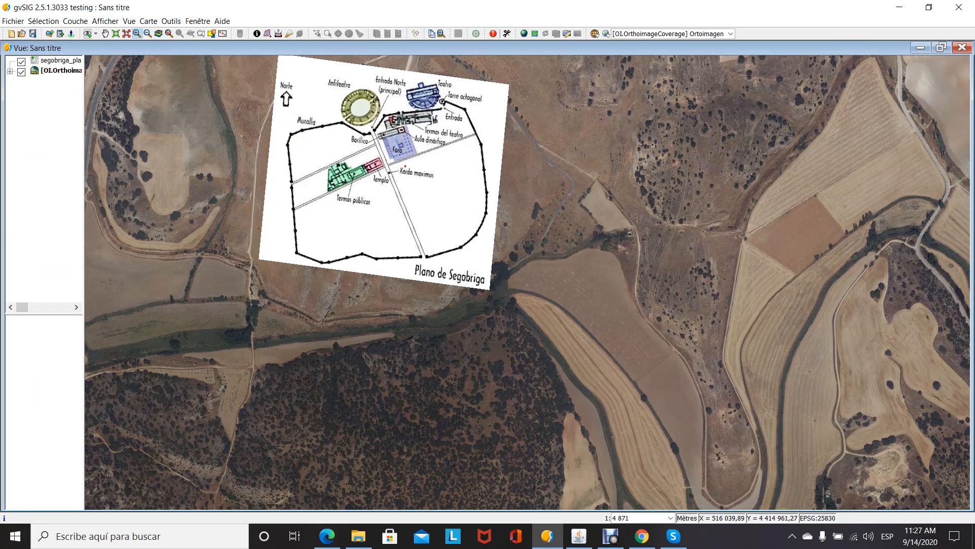
Enable opacity for the segobriga_plano layer in its raster properties and set it to 37.
click(105, 34)
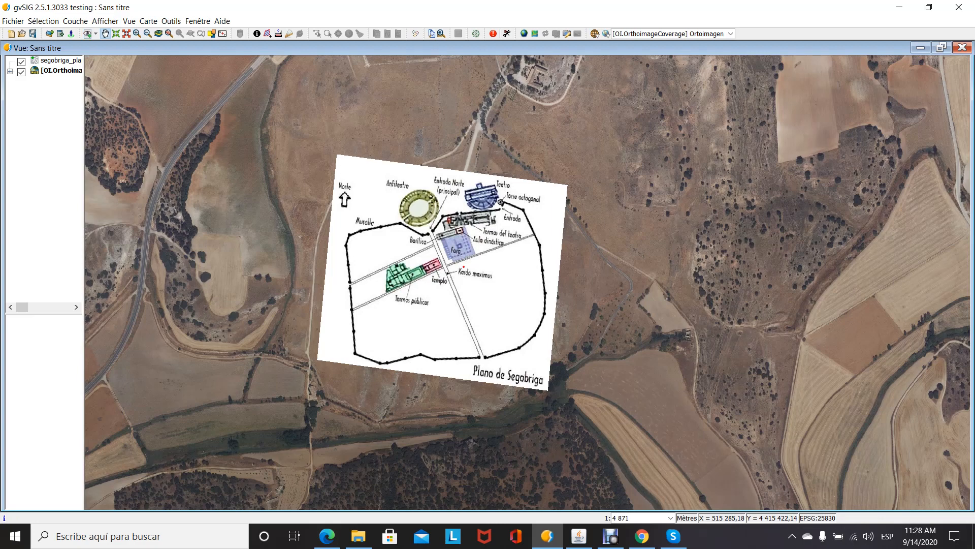
right_click(53, 61)
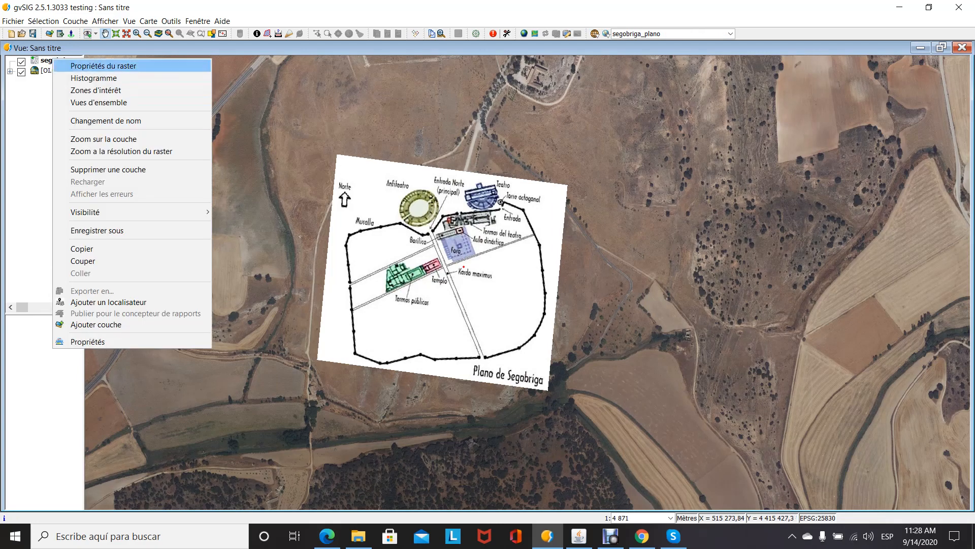
click(101, 65)
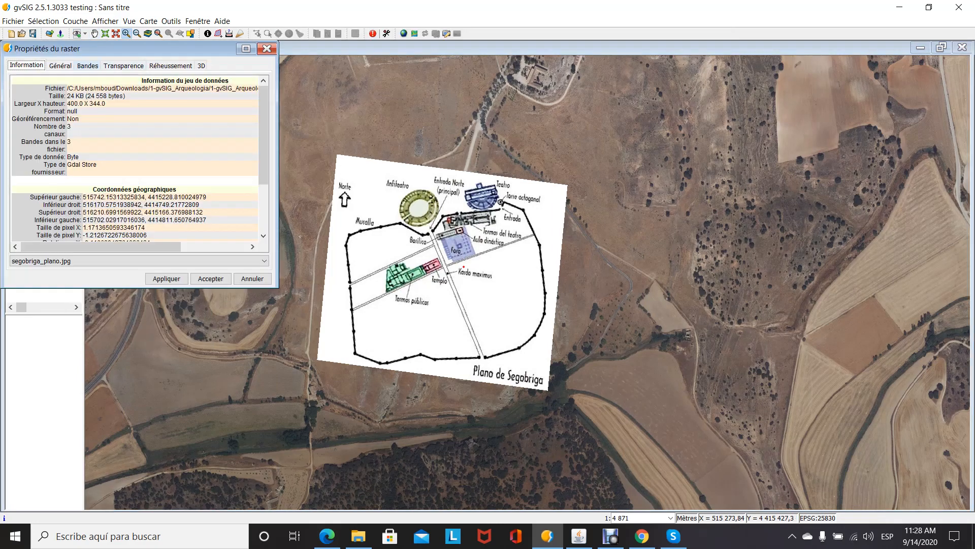
click(123, 65)
click(21, 87)
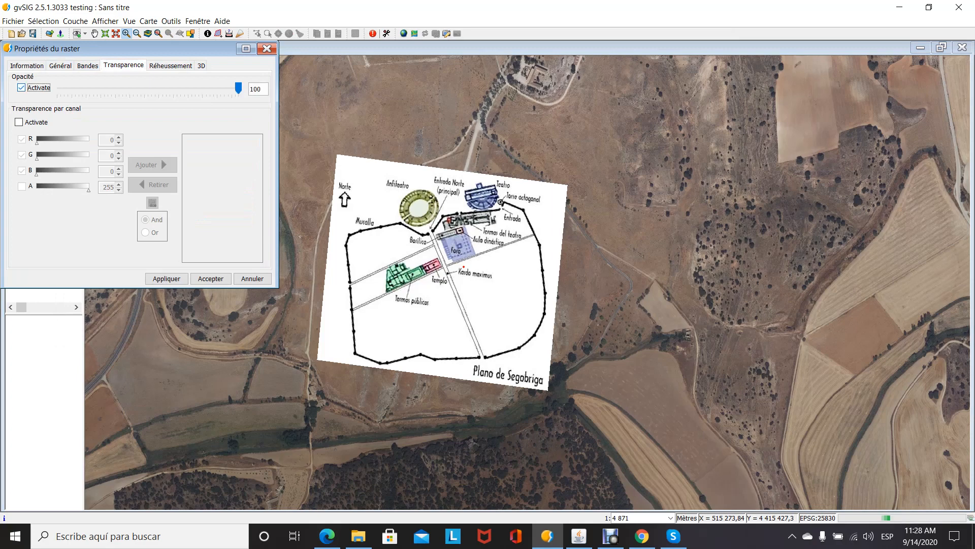
drag(238, 89, 124, 88)
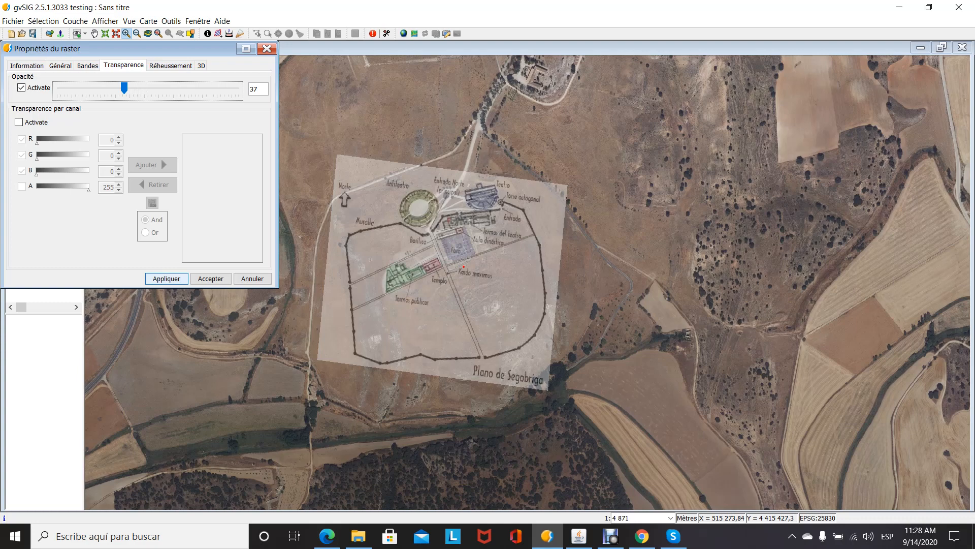
click(166, 278)
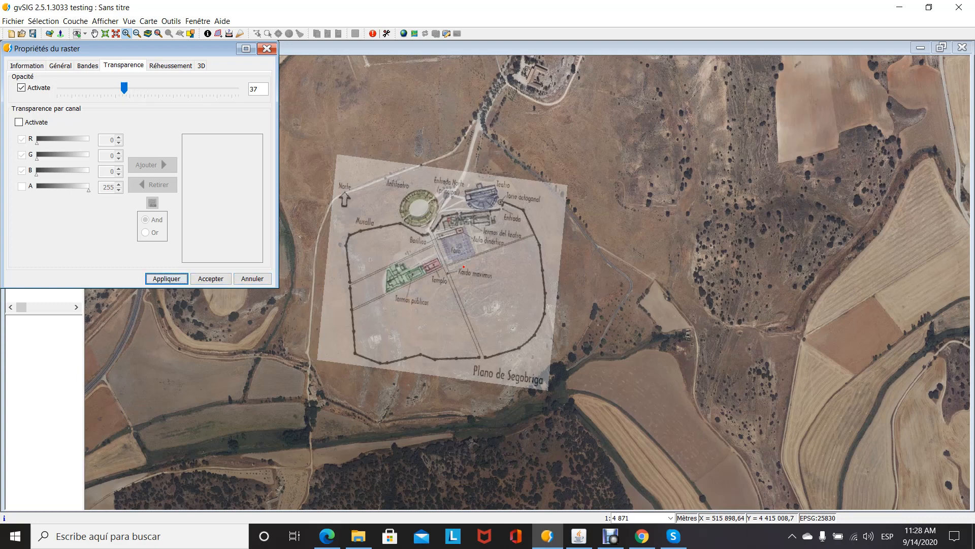
click(211, 278)
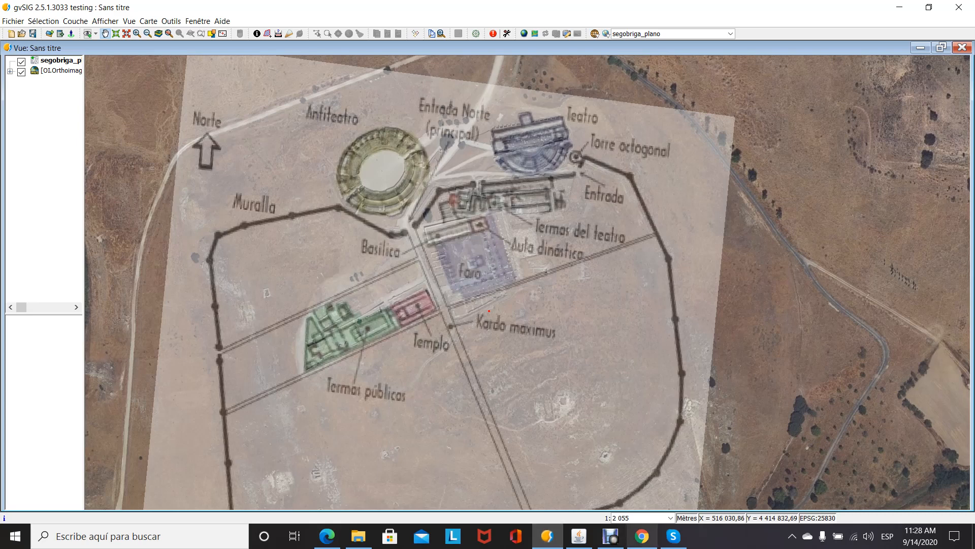
mouse_move(610, 536)
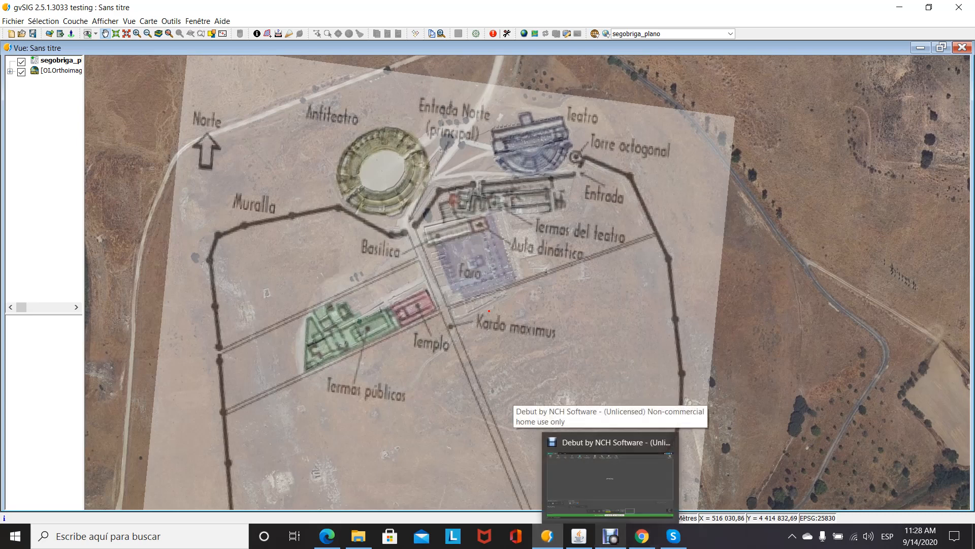